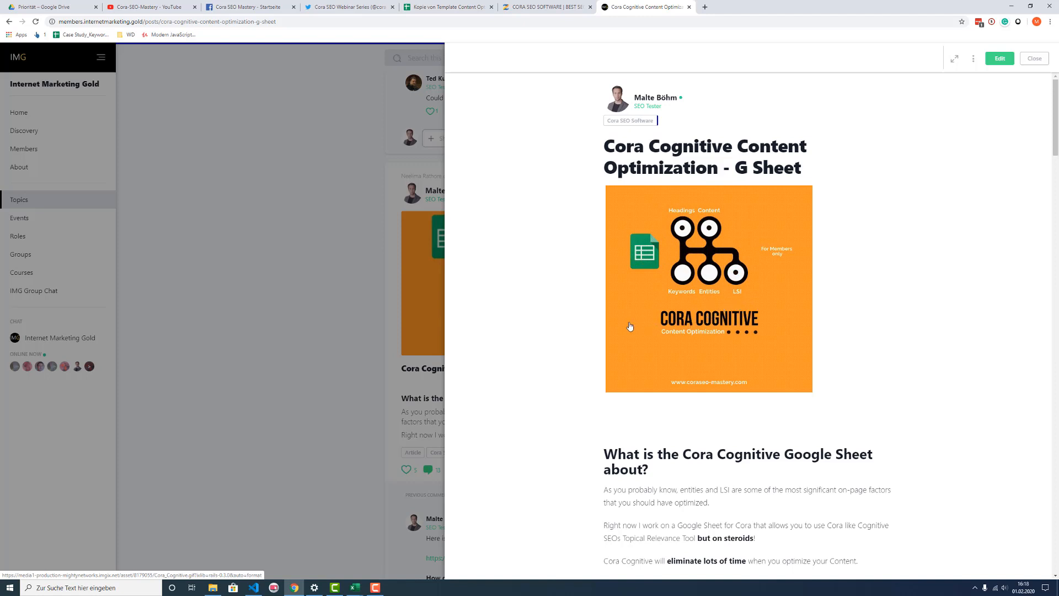
Step: Skim the Cora Cognitive Content Optimization post from its introduction down to the comments
scroll(507, 307, down, 1)
scroll(508, 309, down, 1)
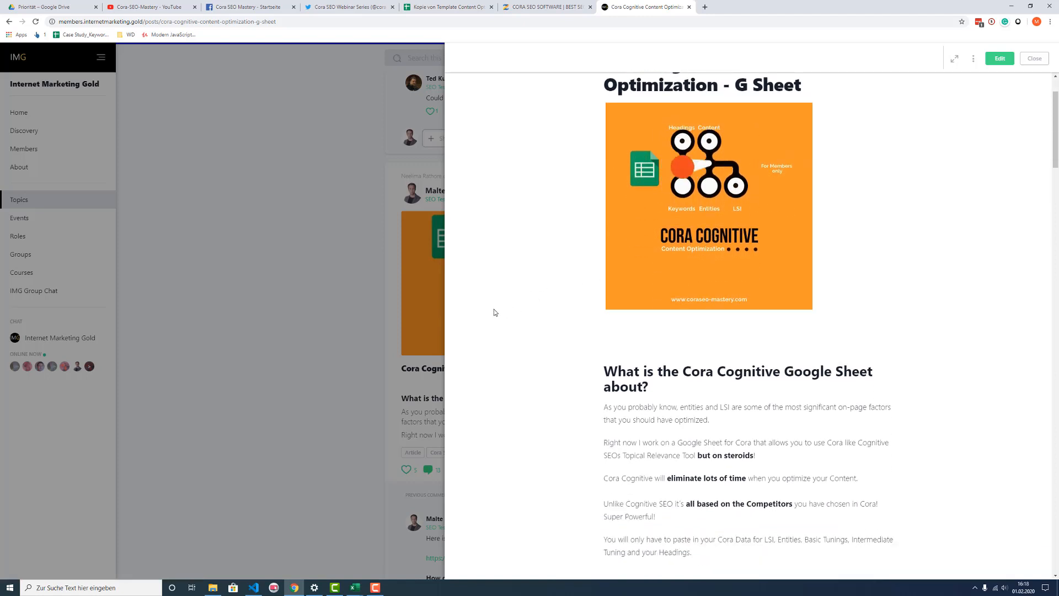
scroll(496, 309, up, 3)
scroll(504, 312, down, 12)
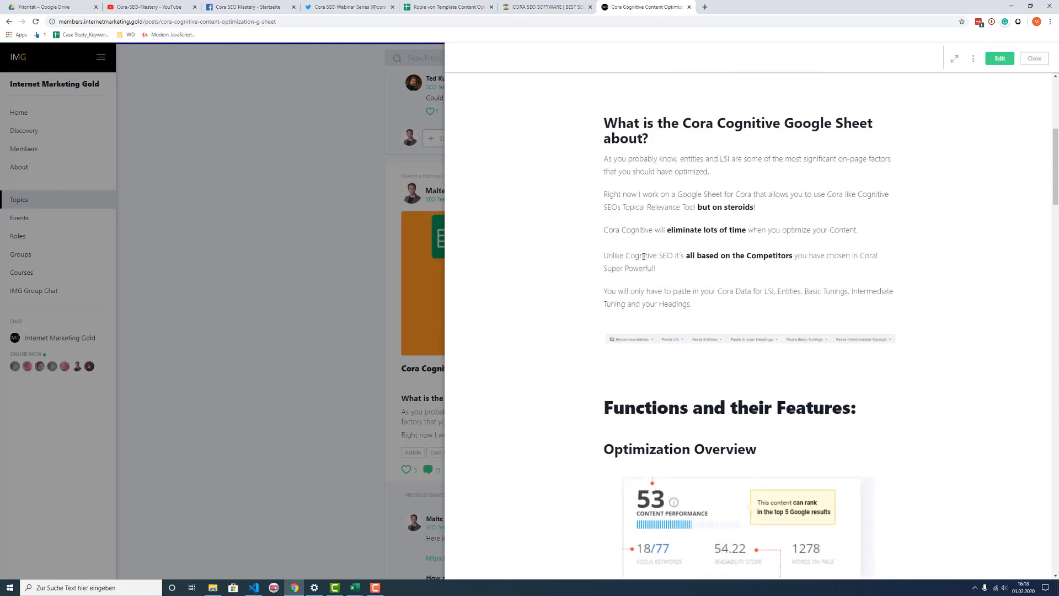
scroll(581, 264, down, 15)
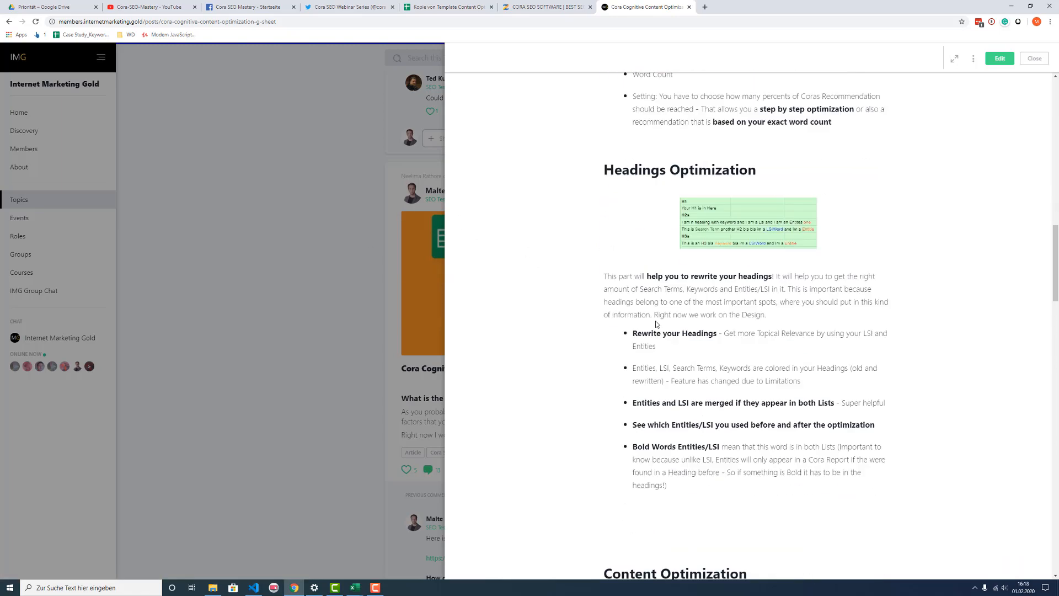
scroll(659, 326, down, 13)
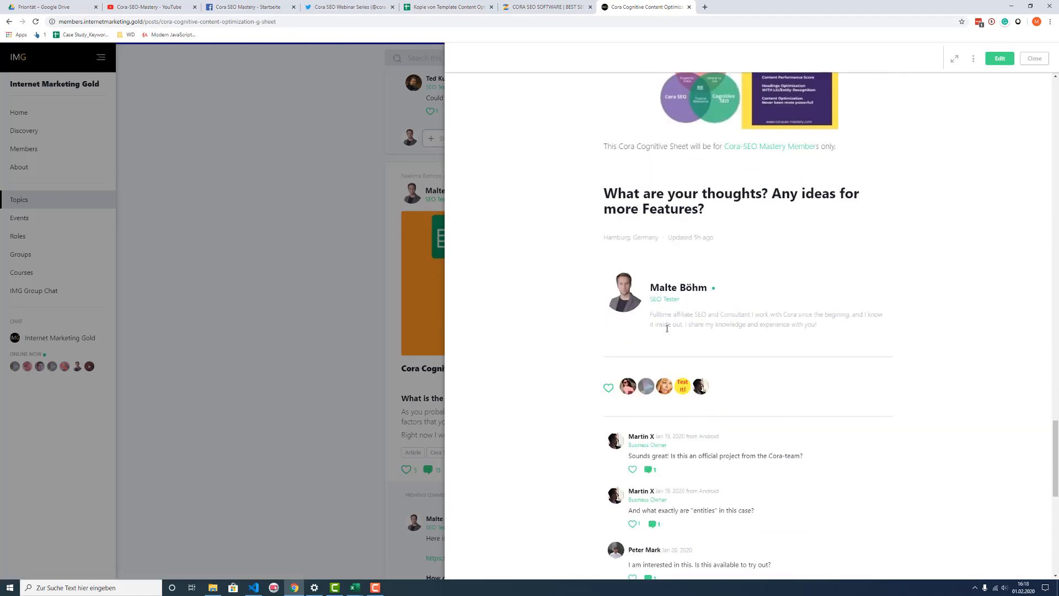
scroll(674, 339, up, 14)
scroll(678, 346, up, 13)
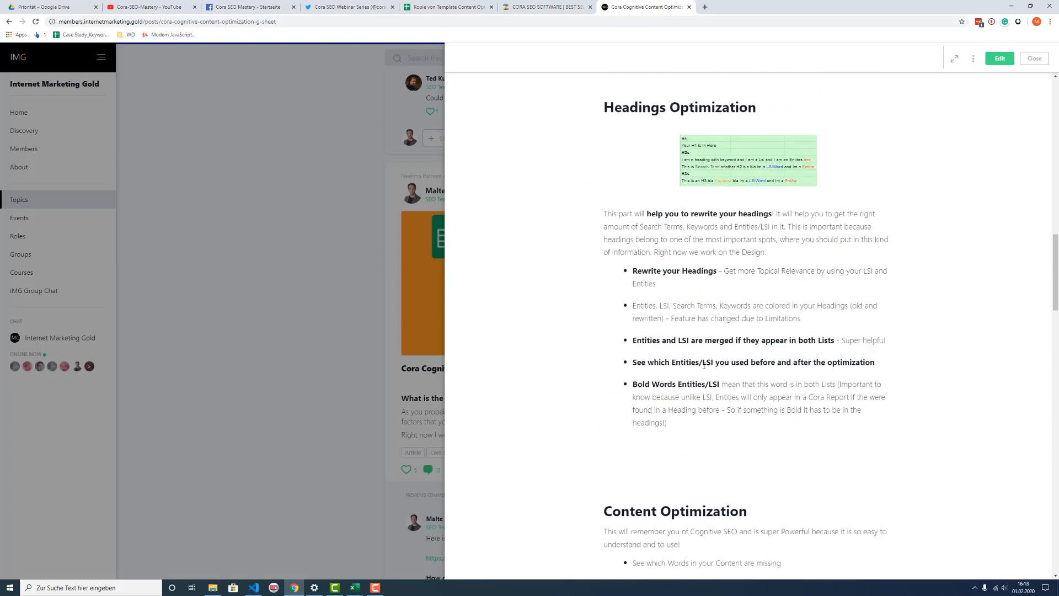
Step: Read the post's sections on the Google Sheet's purpose, Optimization Overview, Headings Optimization and Content Optimization
scroll(613, 339, up, 3)
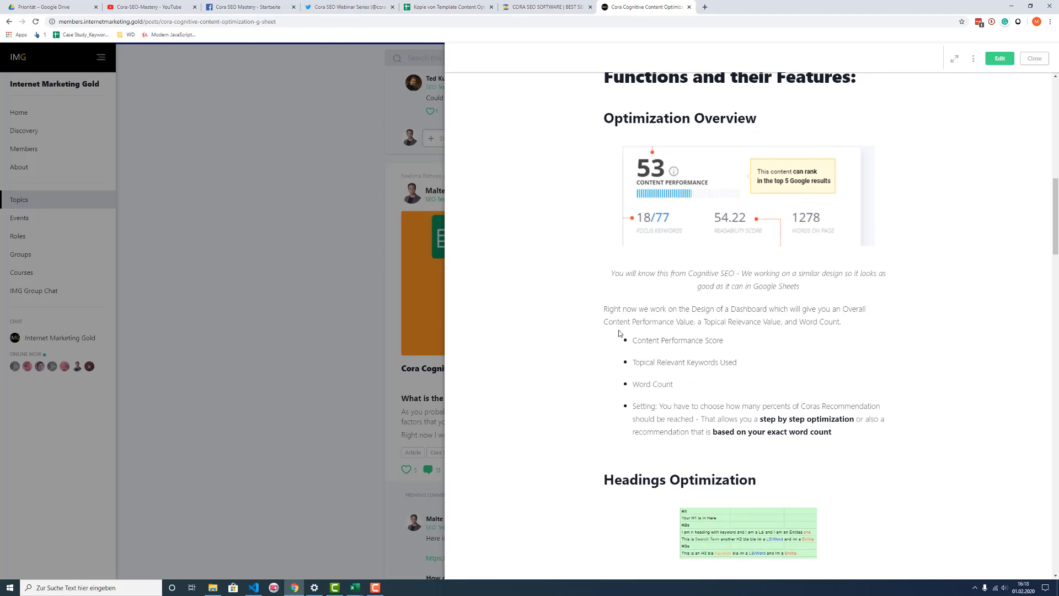
scroll(619, 333, down, 1)
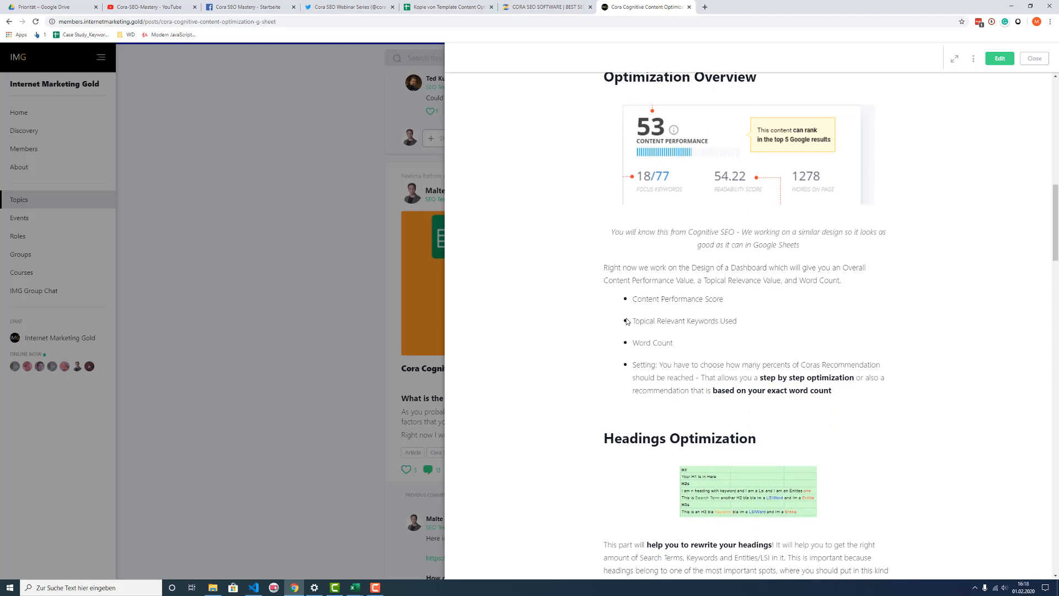
scroll(641, 318, up, 3)
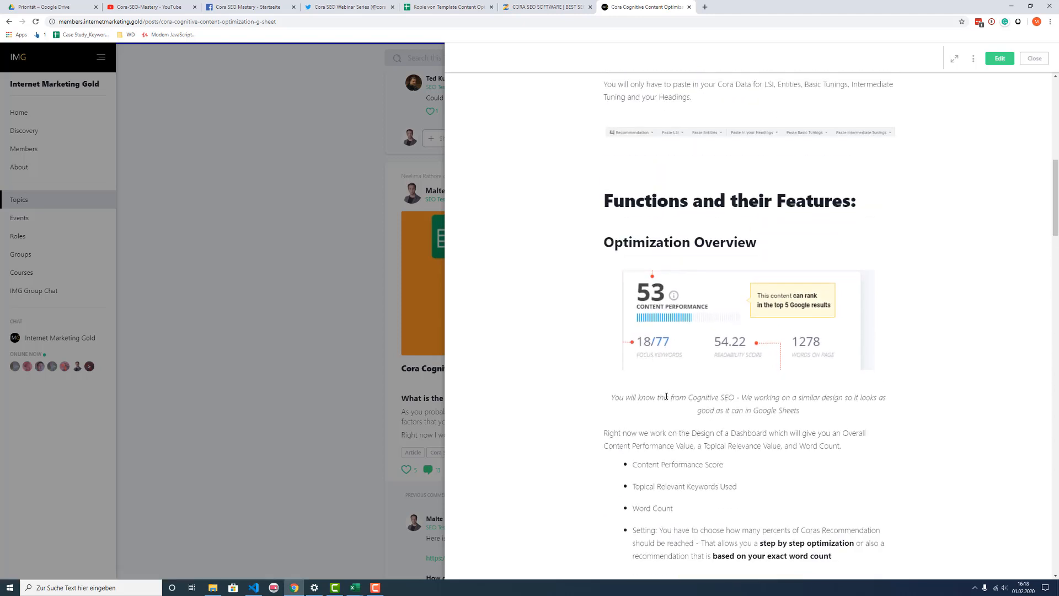
scroll(666, 396, up, 4)
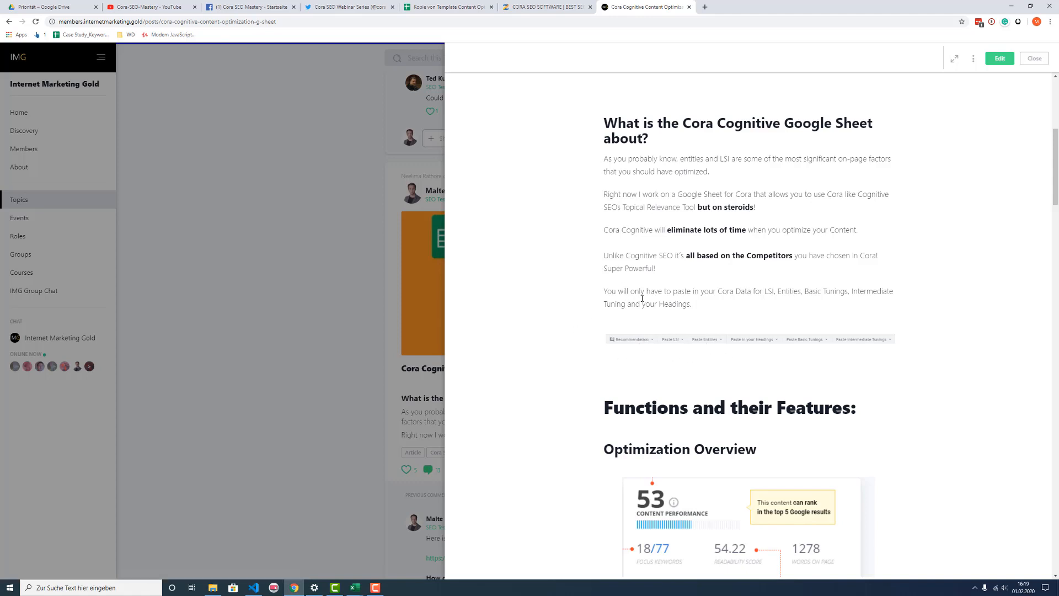
scroll(618, 325, down, 4)
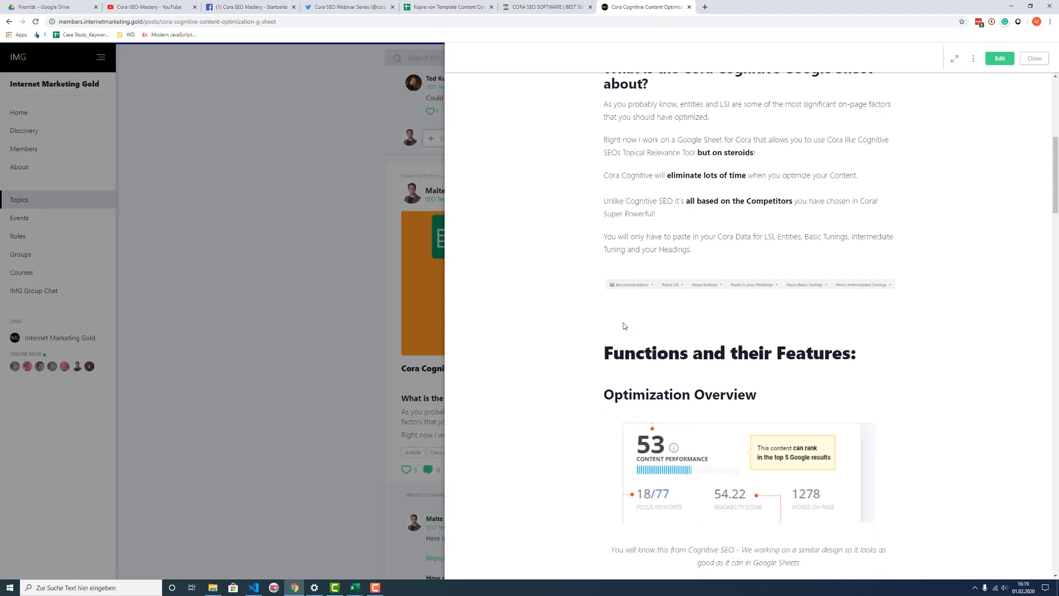
scroll(621, 331, down, 6)
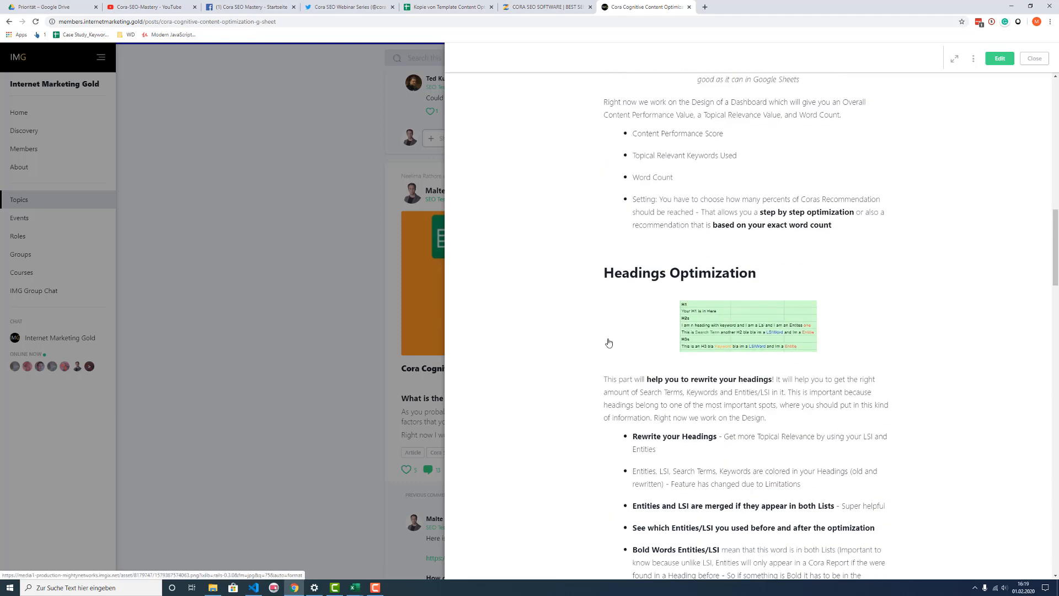
scroll(608, 344, down, 5)
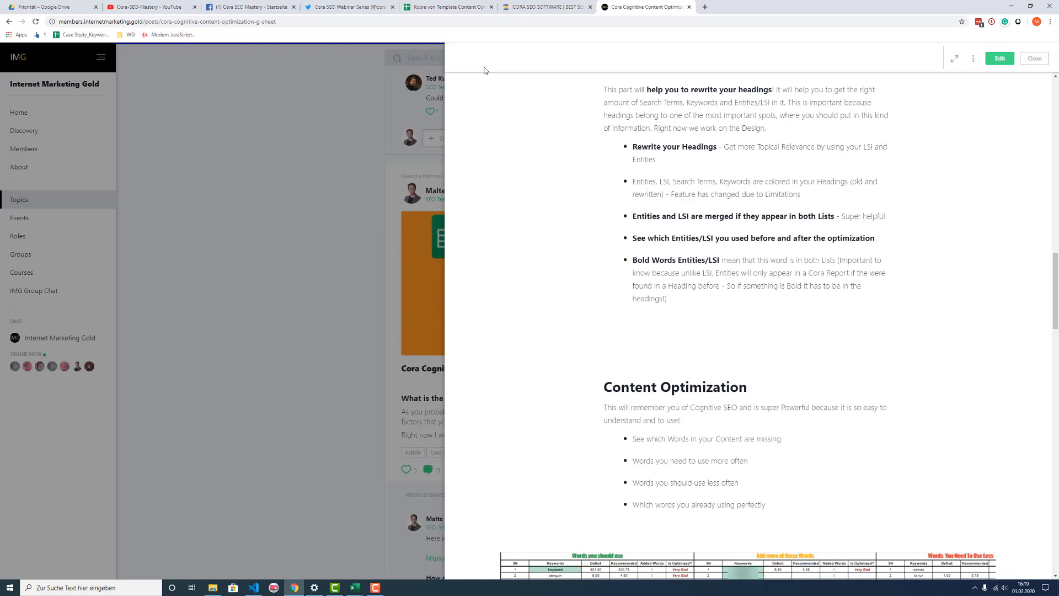
Step: Switch to the Template Content Optimization spreadsheet in Google Sheets and examine the Deficit Strategy cell on the Dashboard
click(447, 10)
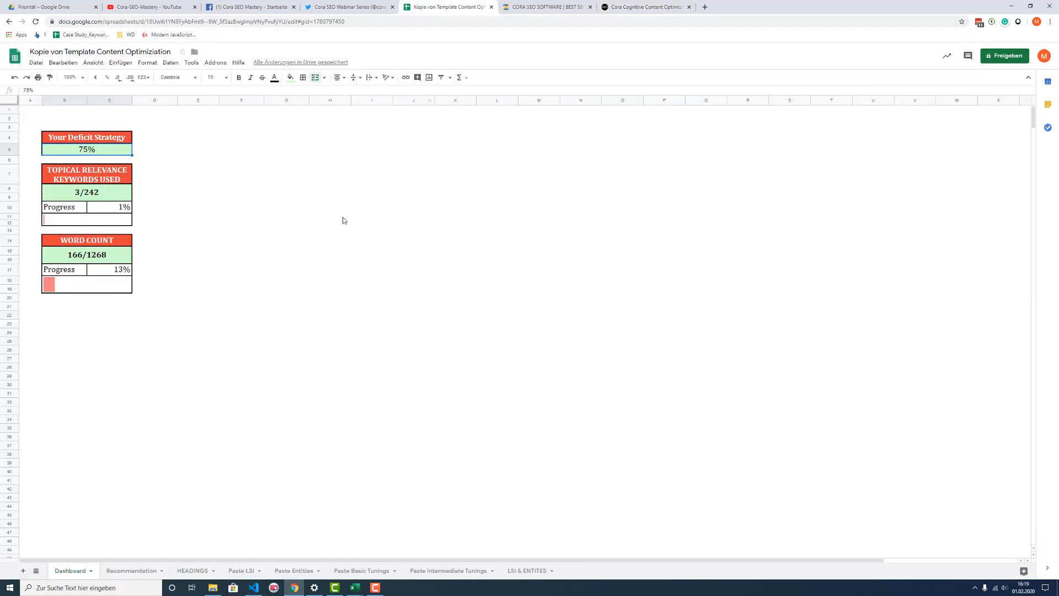
click(336, 309)
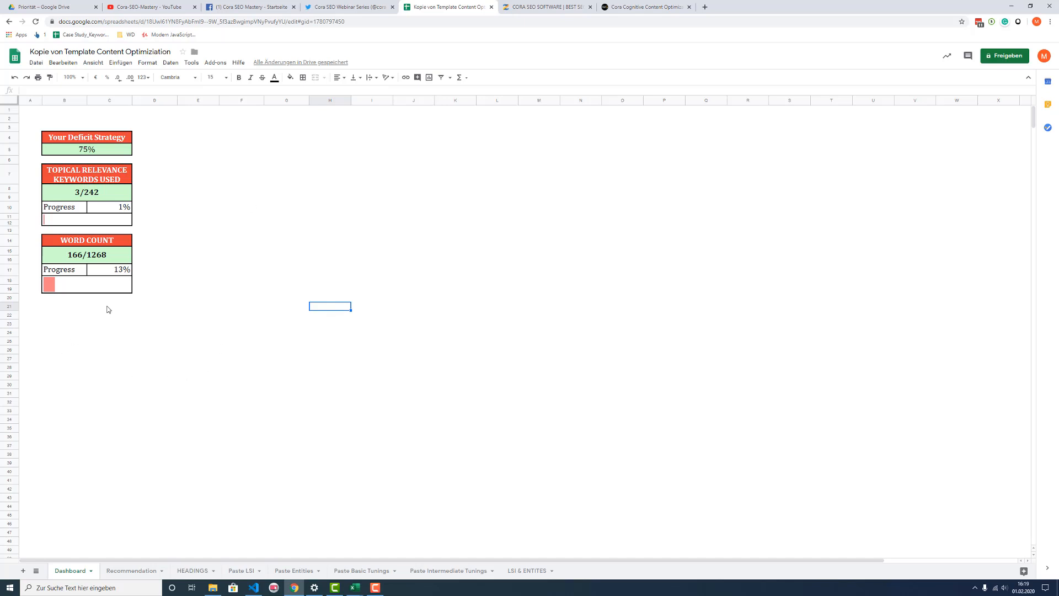
click(211, 290)
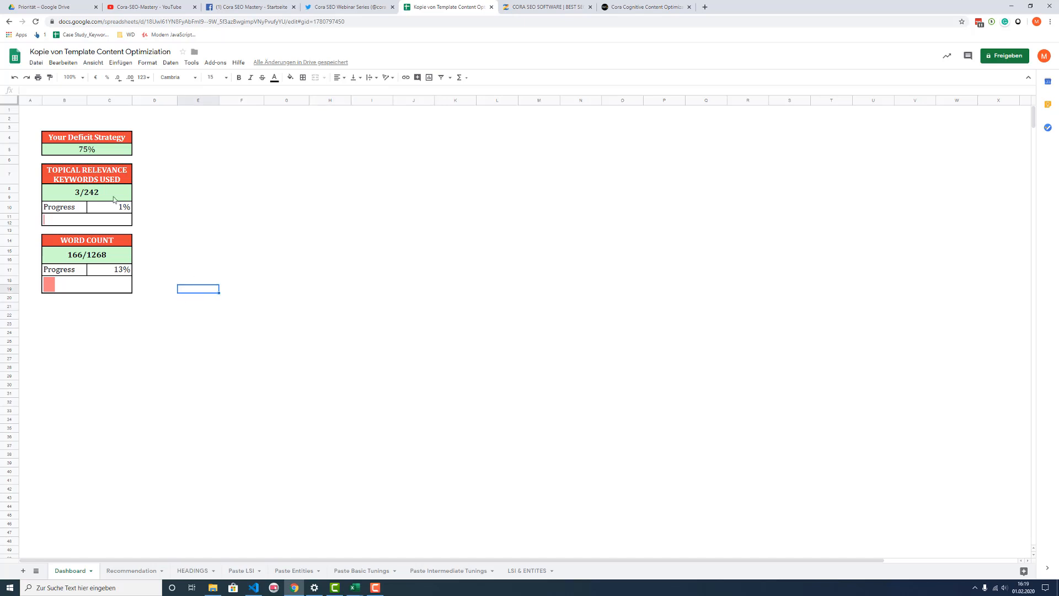
click(95, 154)
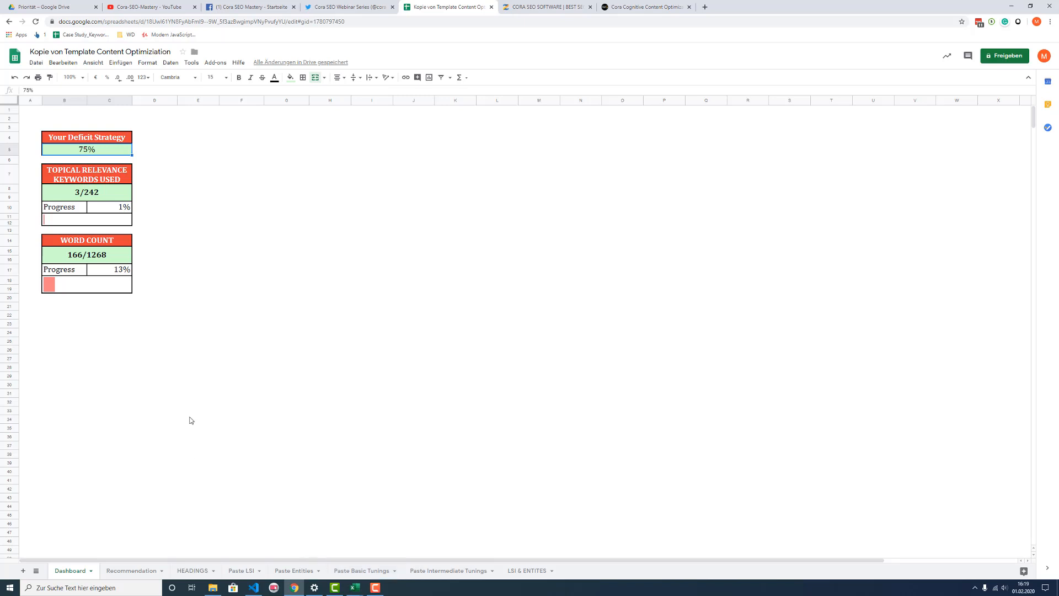
click(145, 154)
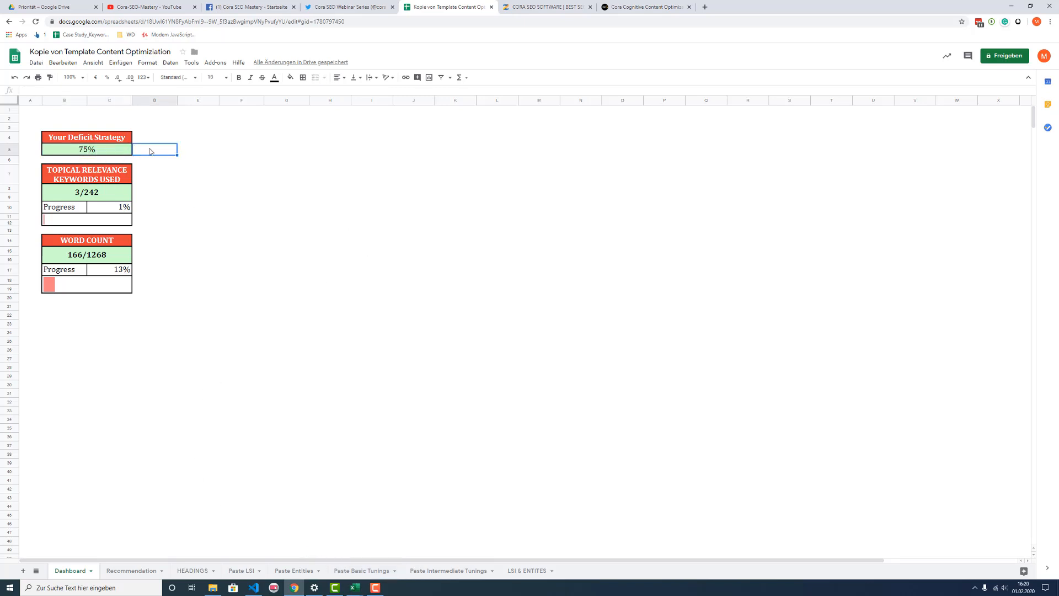
key(Up)
click(101, 154)
click(156, 152)
click(215, 293)
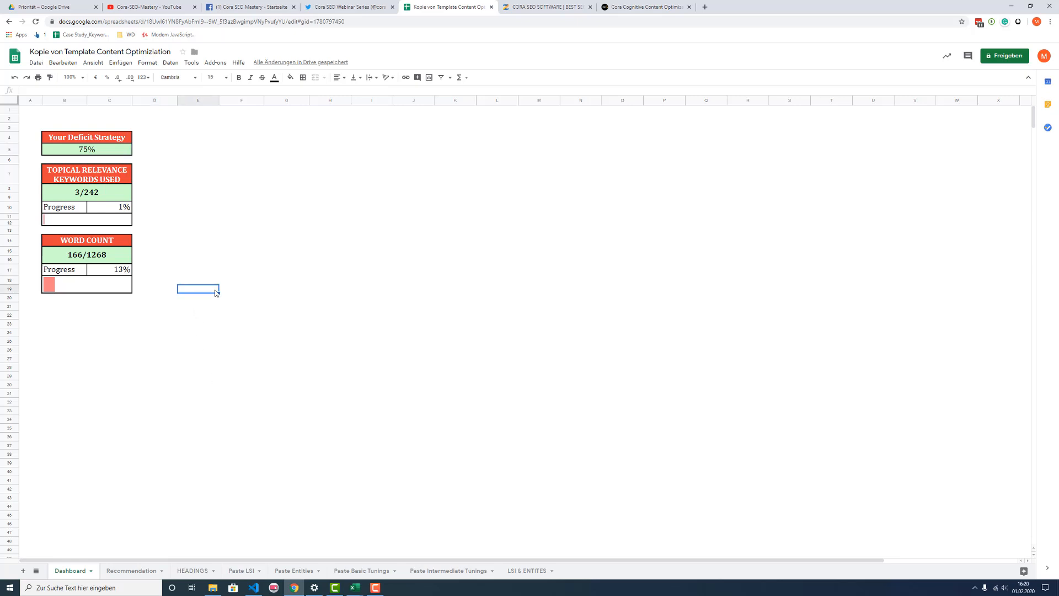
Step: Inspect the Dashboard's deficit strategy, topical relevance keywords, word count and word count progress cells
click(72, 154)
click(66, 196)
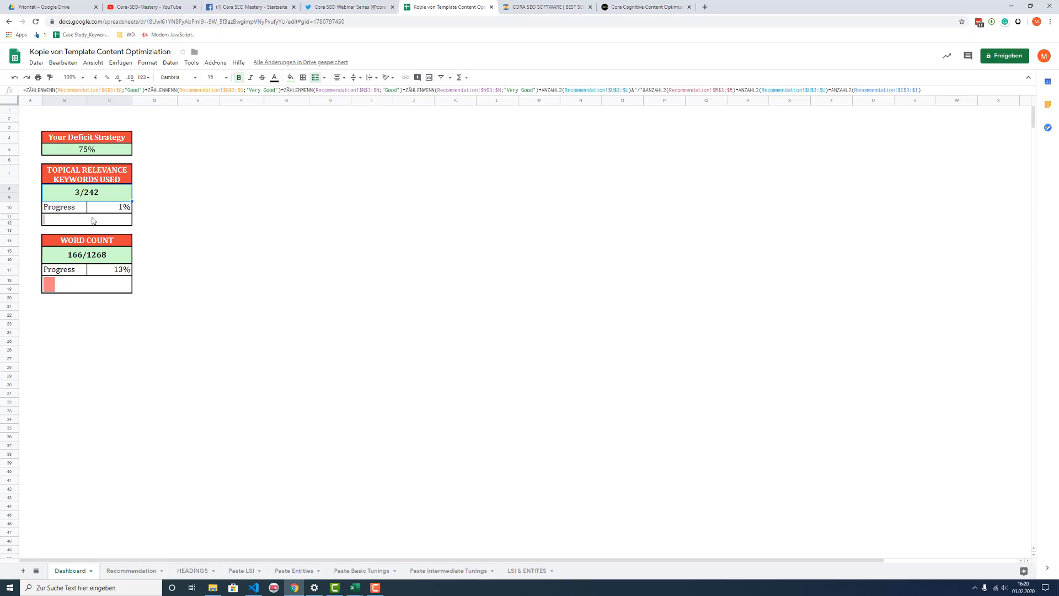
click(81, 260)
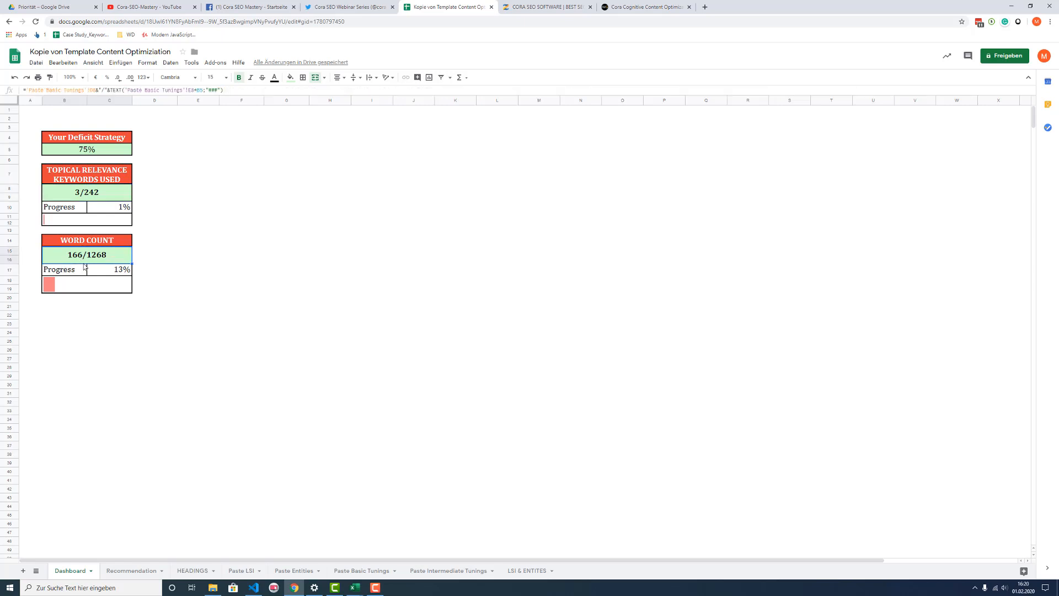
click(111, 276)
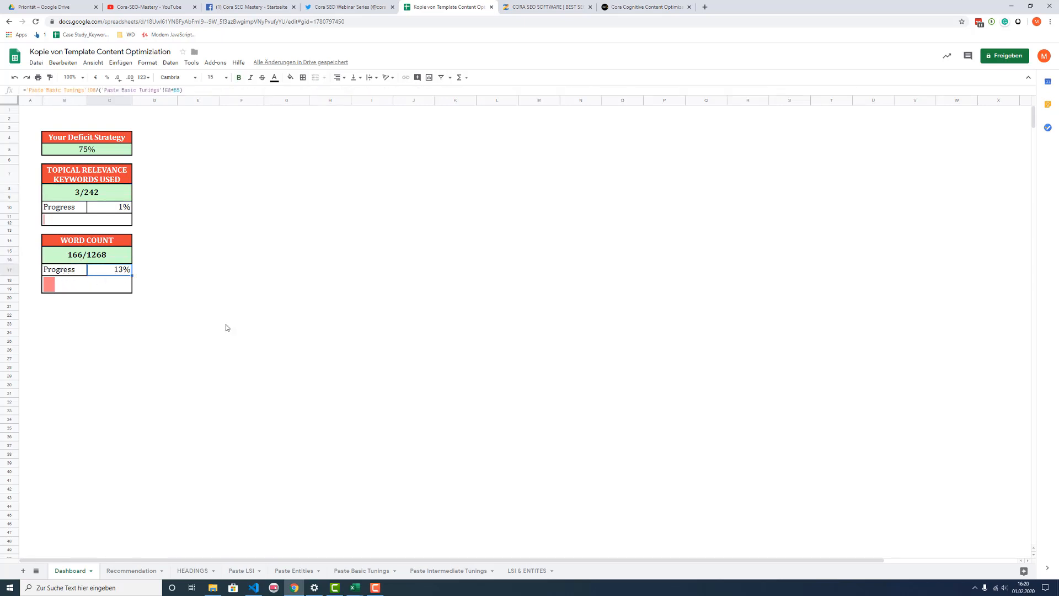
click(257, 343)
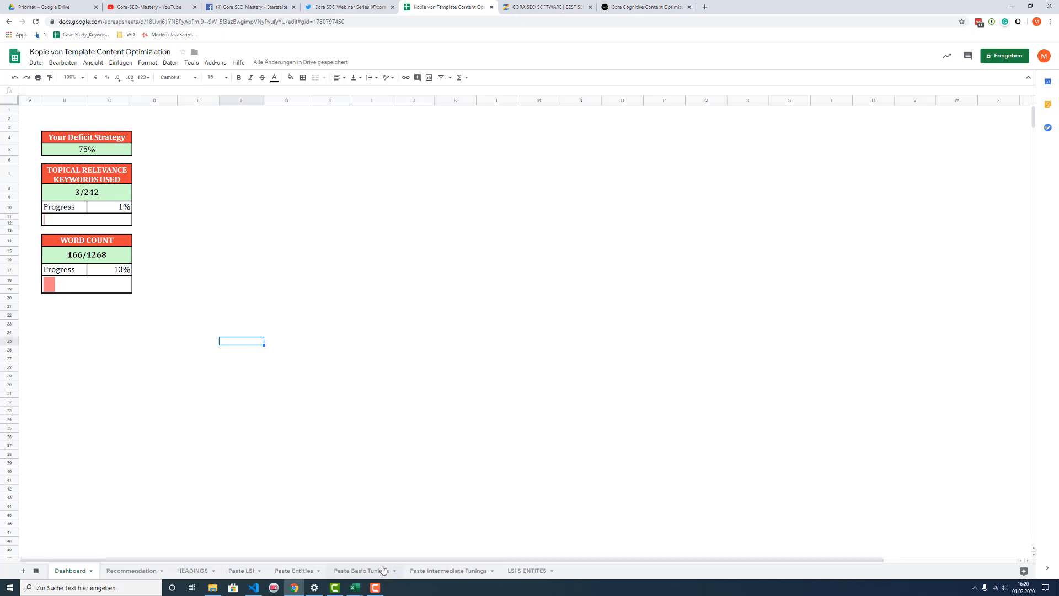
Step: Open the Paste LSI sheet, and bring up the Cora report in Excel at its LSI Keywords sheet
click(248, 576)
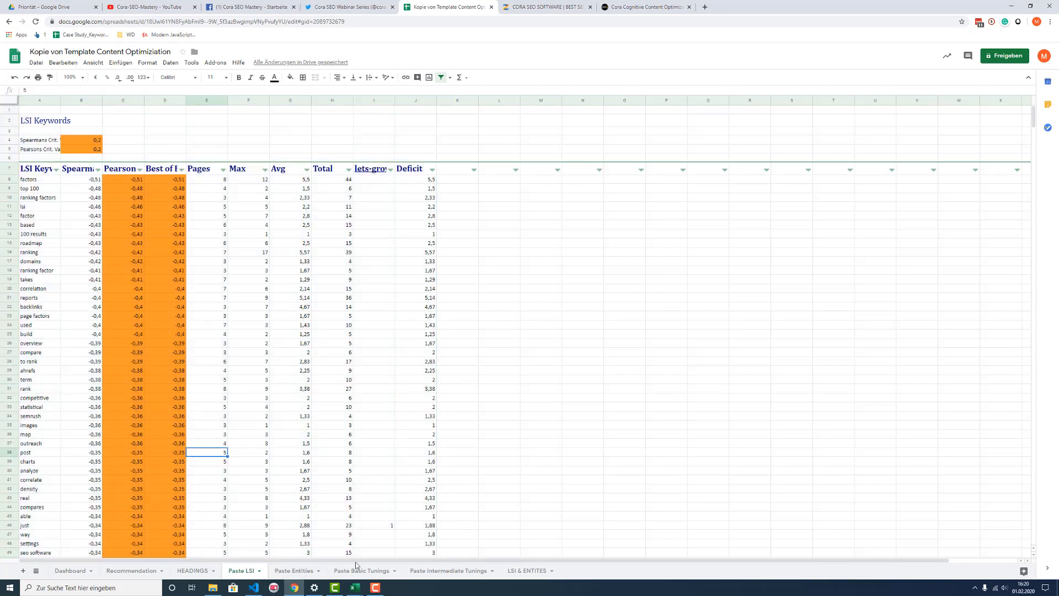
mouse_move(356, 589)
click(439, 555)
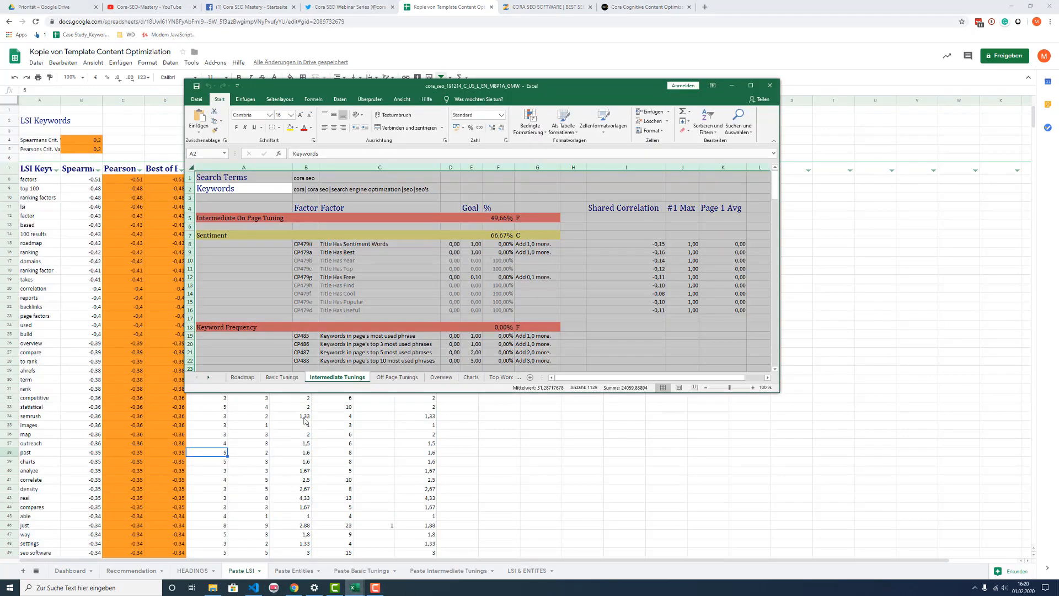
click(450, 380)
click(501, 378)
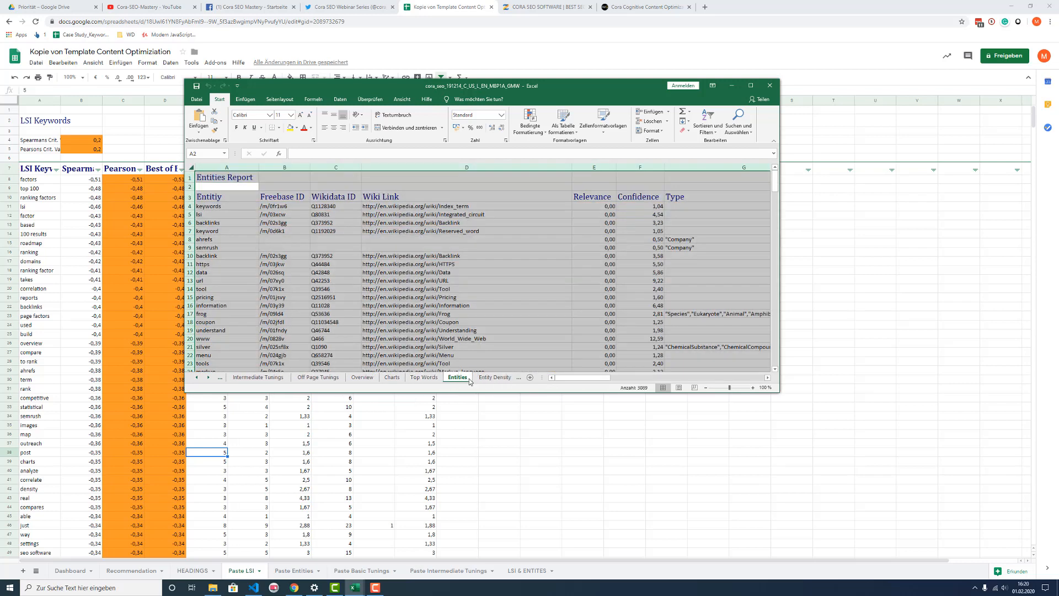
click(479, 379)
click(474, 379)
click(435, 379)
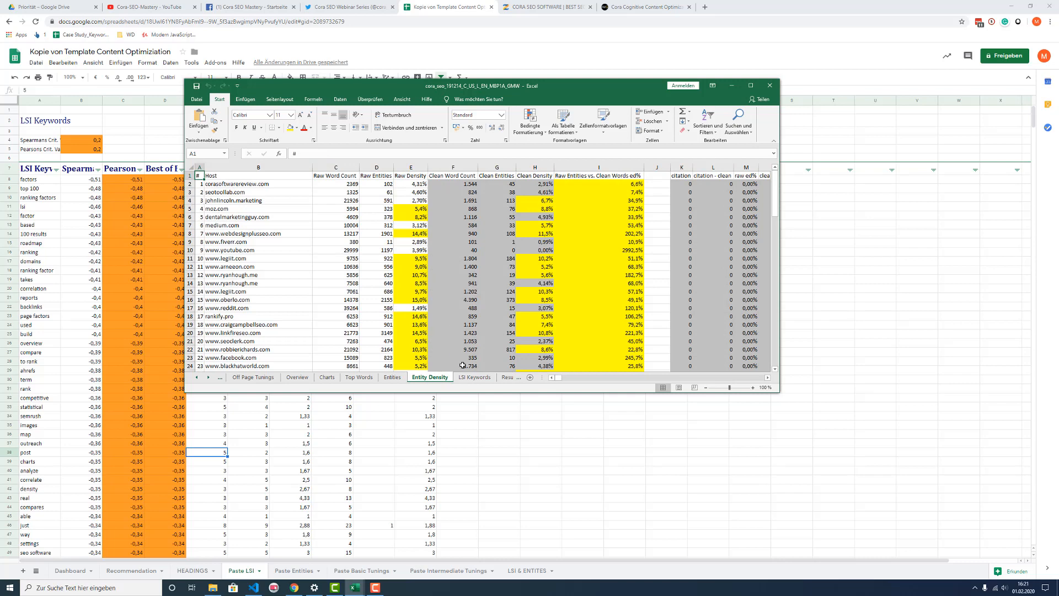
click(473, 378)
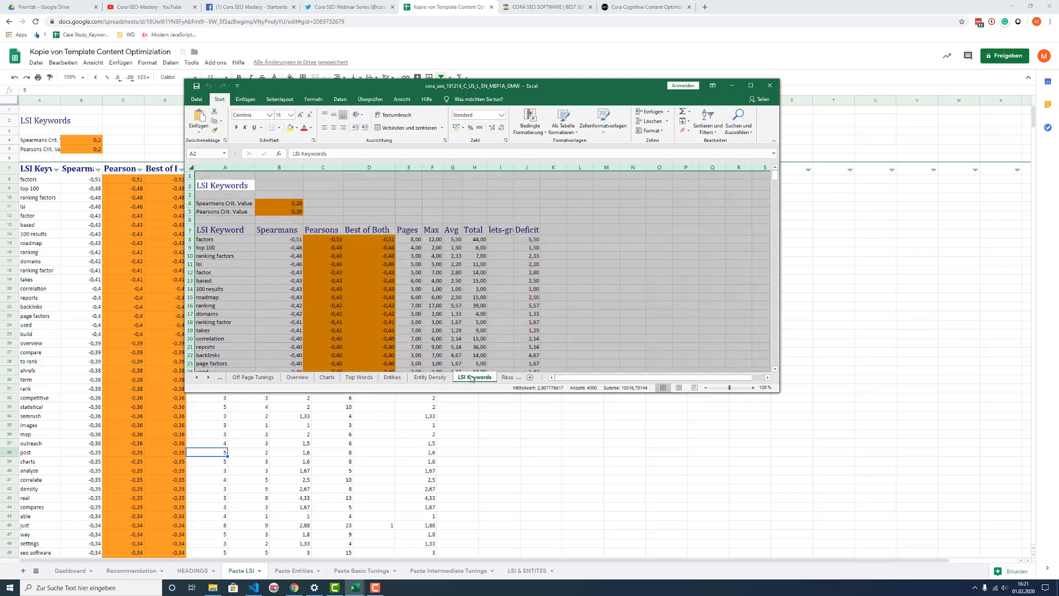
Step: Examine the LSI Keywords table in the Cora report, including its correlation and deficit columns
click(331, 296)
scroll(504, 264, down, 2)
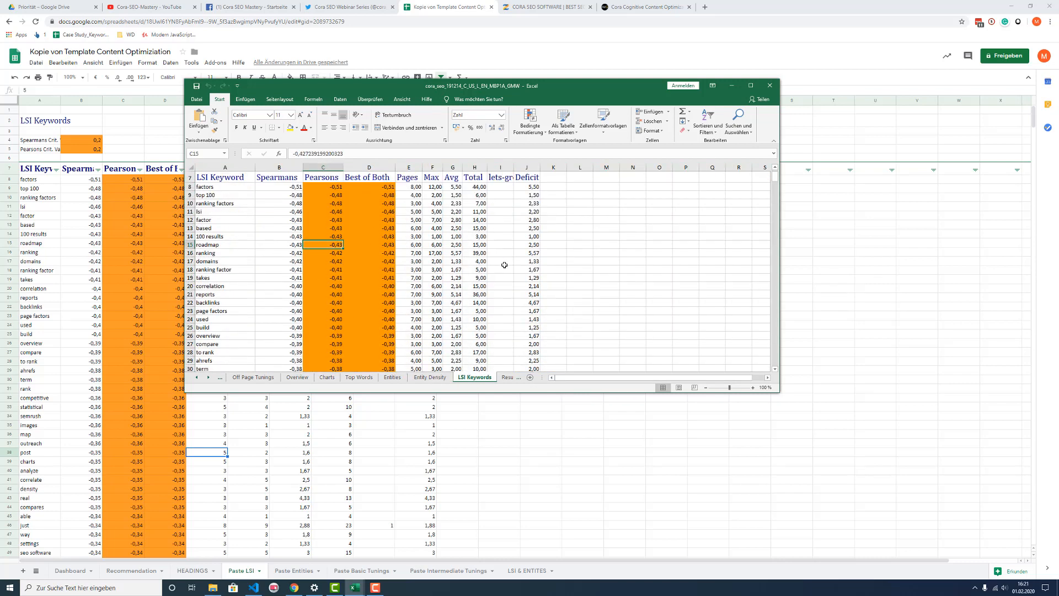
scroll(504, 264, down, 13)
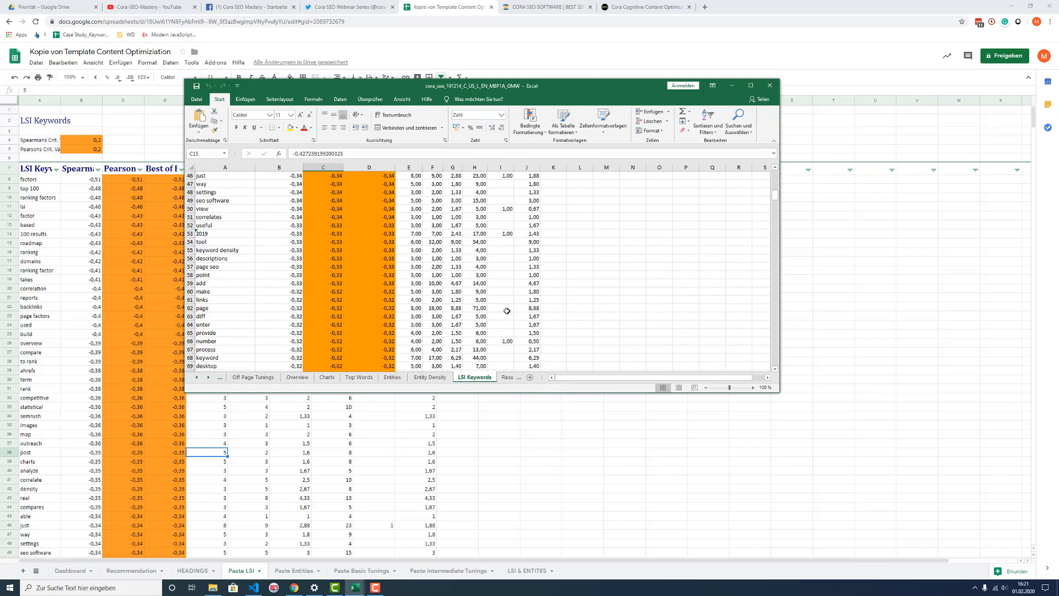
scroll(505, 317, up, 2)
scroll(504, 324, up, 5)
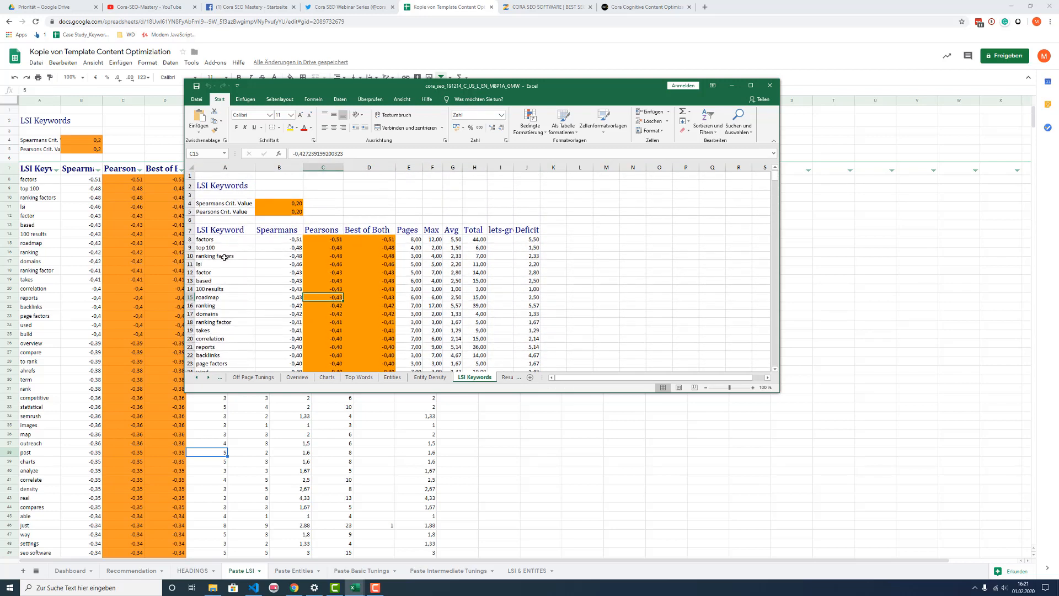
Step: Review the Entity Density and Entities sheets of the Cora report
click(436, 378)
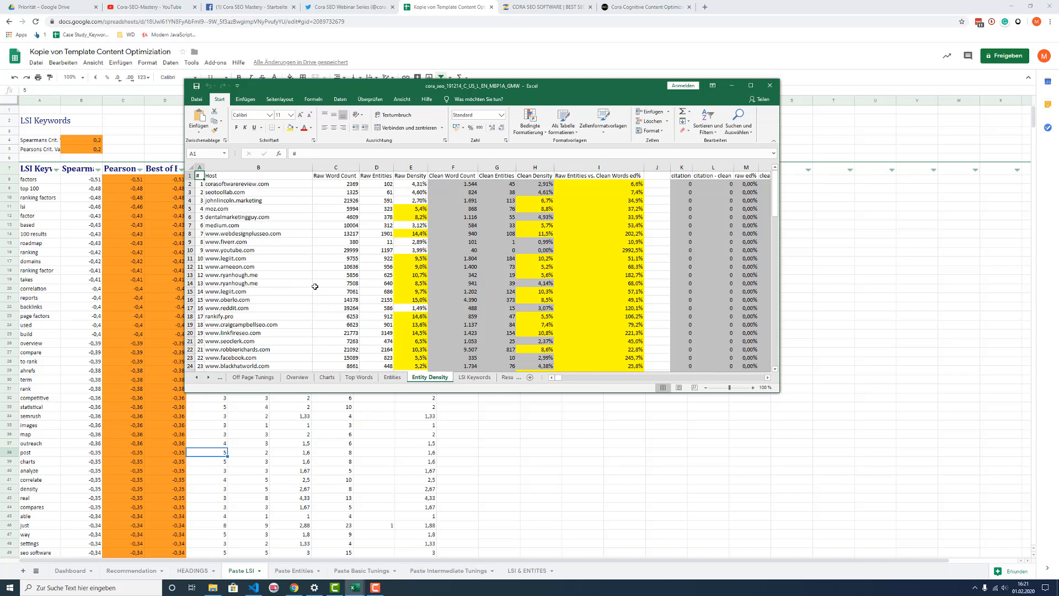
click(570, 291)
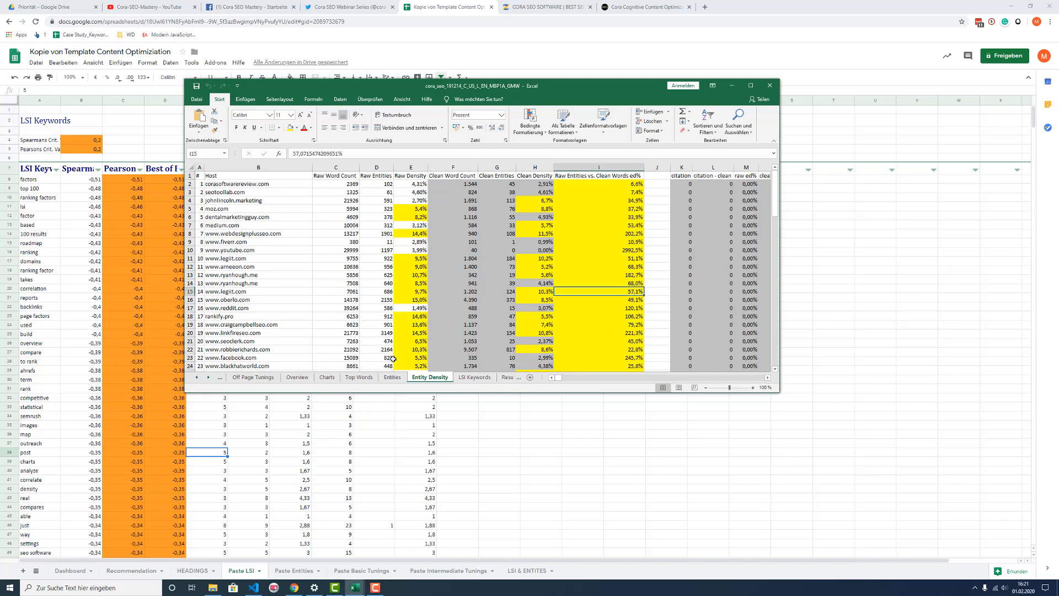
click(391, 378)
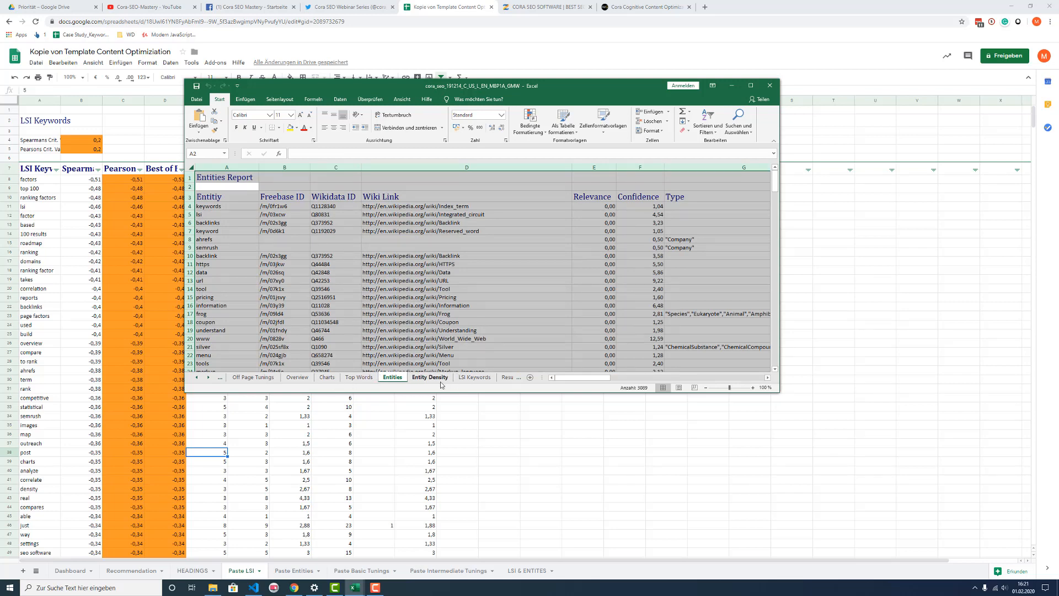
scroll(339, 341, down, 1)
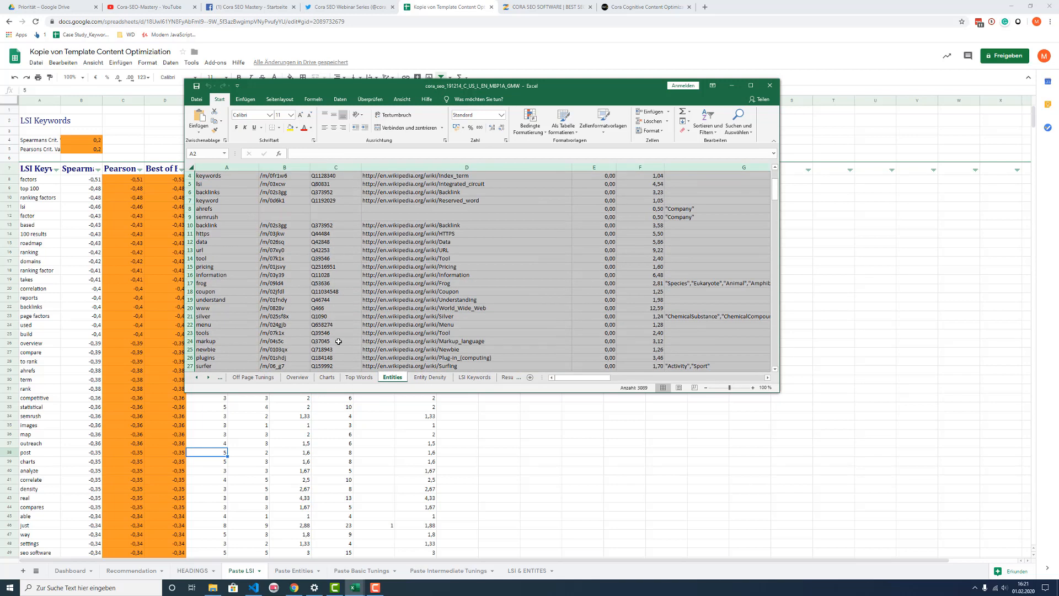
scroll(448, 359, up, 1)
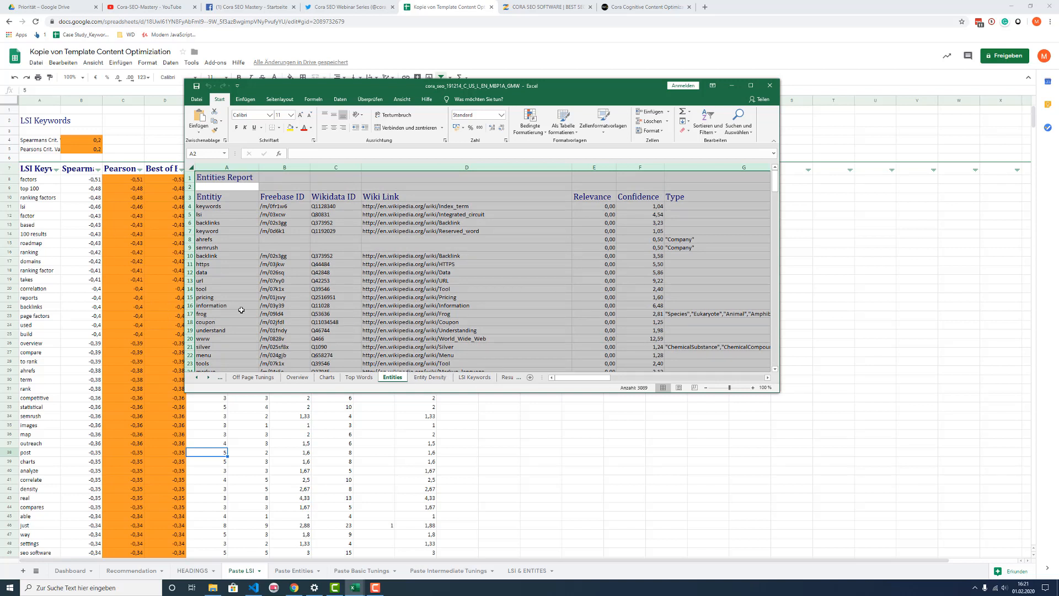
Step: Open the Paste Entities sheet, and bring up the Cora report in Excel at its Entities sheet
click(430, 379)
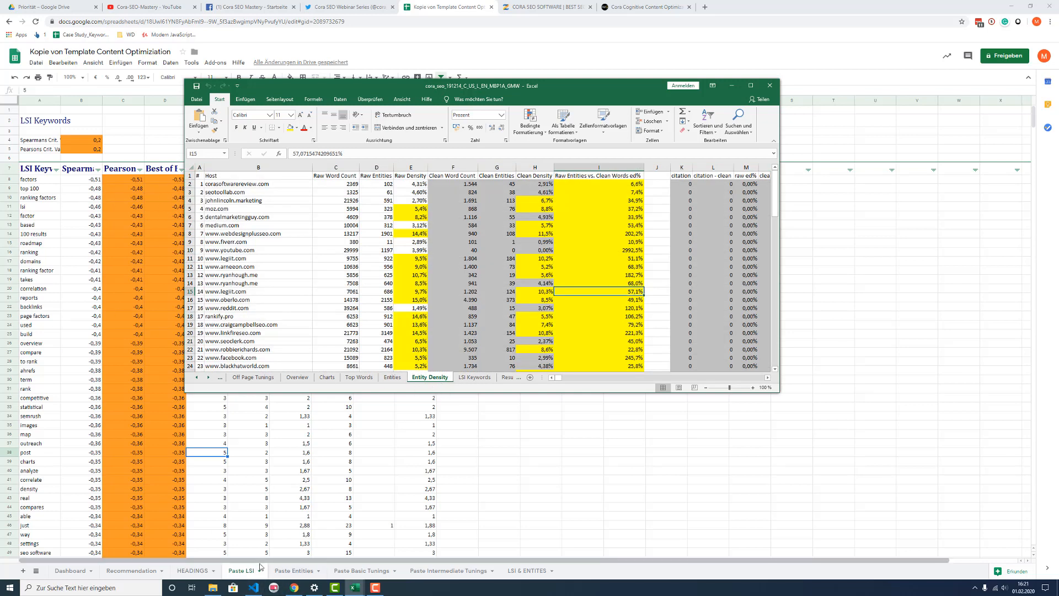
click(295, 573)
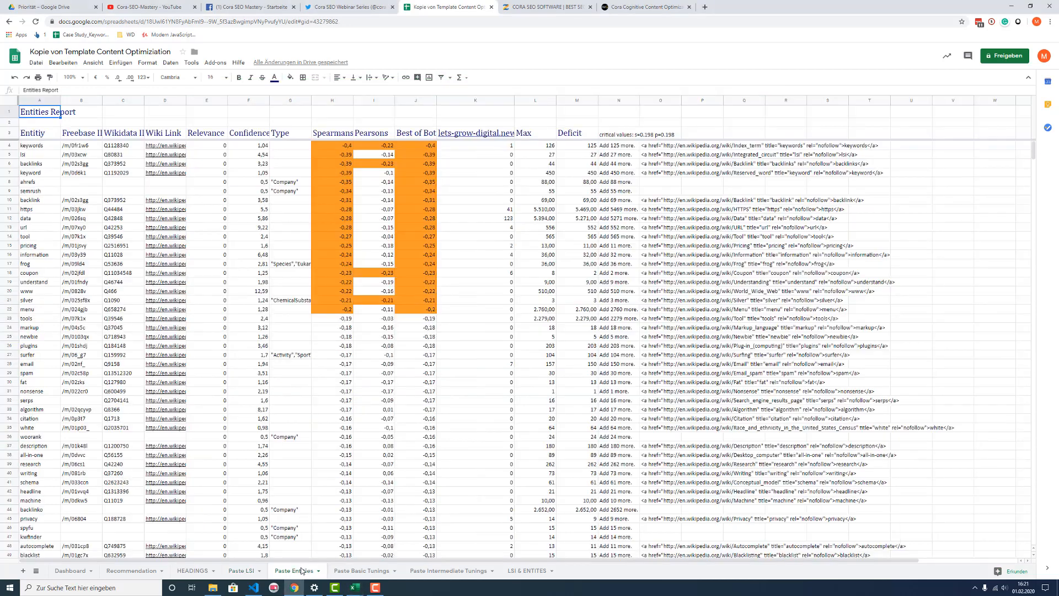
mouse_move(360, 589)
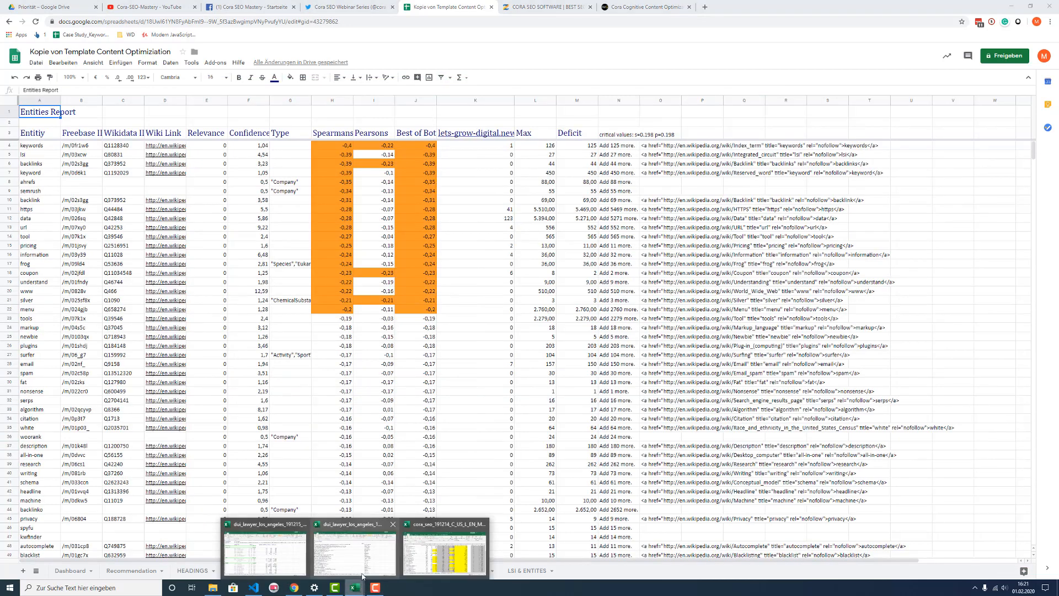
click(445, 549)
click(385, 381)
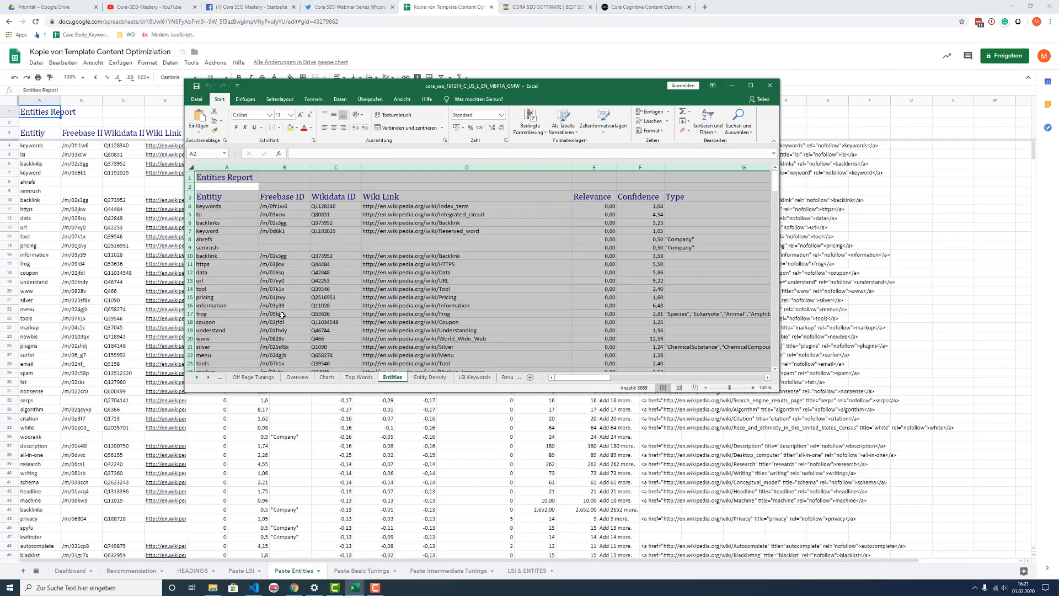
Step: Select the Cora report's entity table from its header row in A3 through the last used cell
click(252, 262)
click(236, 193)
key(ctrl+shift+End)
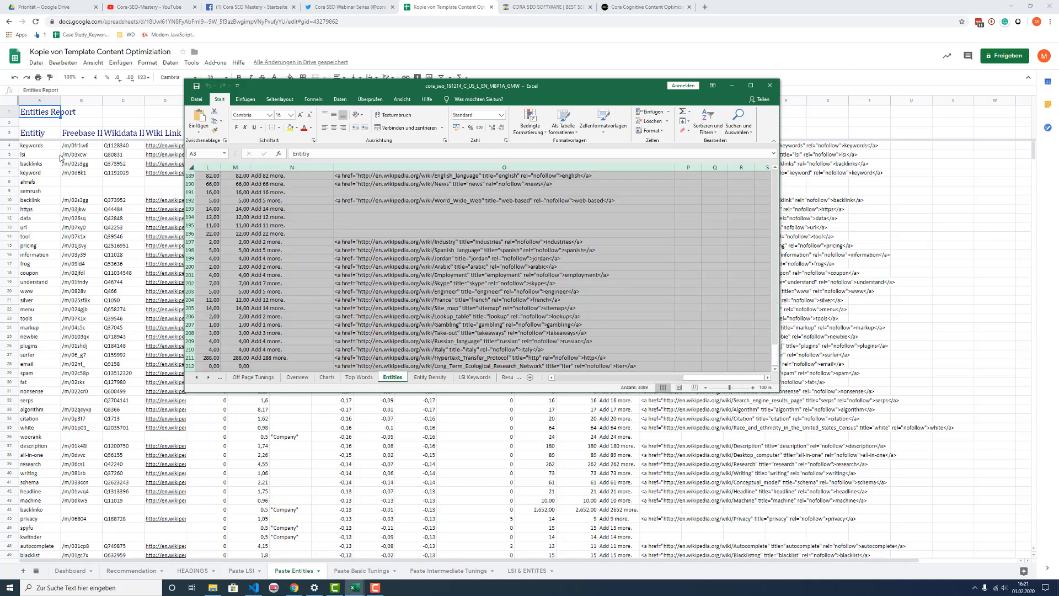
Step: On the Paste Basic Tunings sheet, set the current value of the Word Count factor to 1250
click(366, 572)
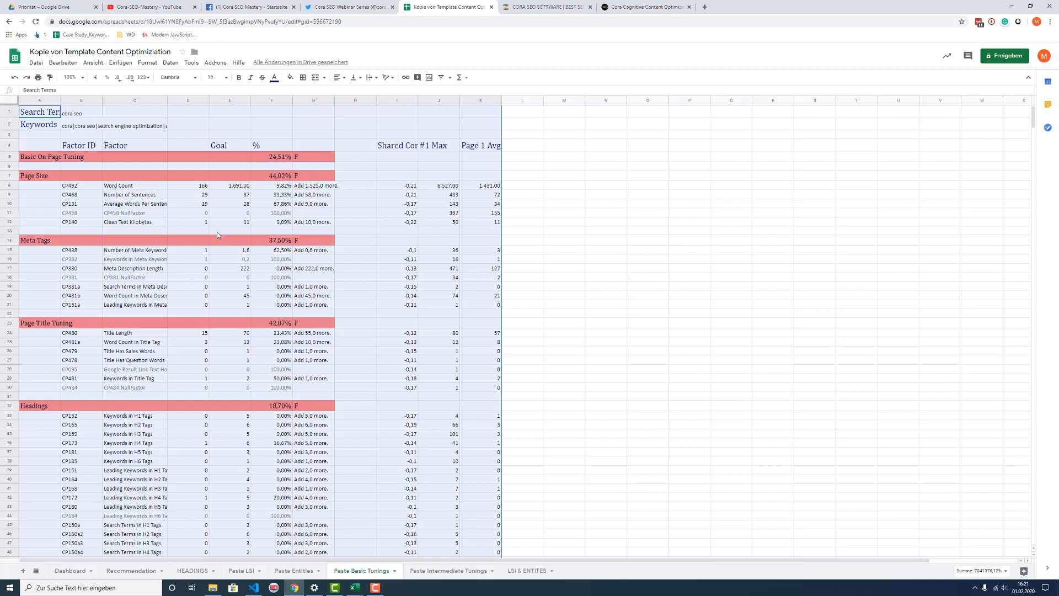
click(199, 187)
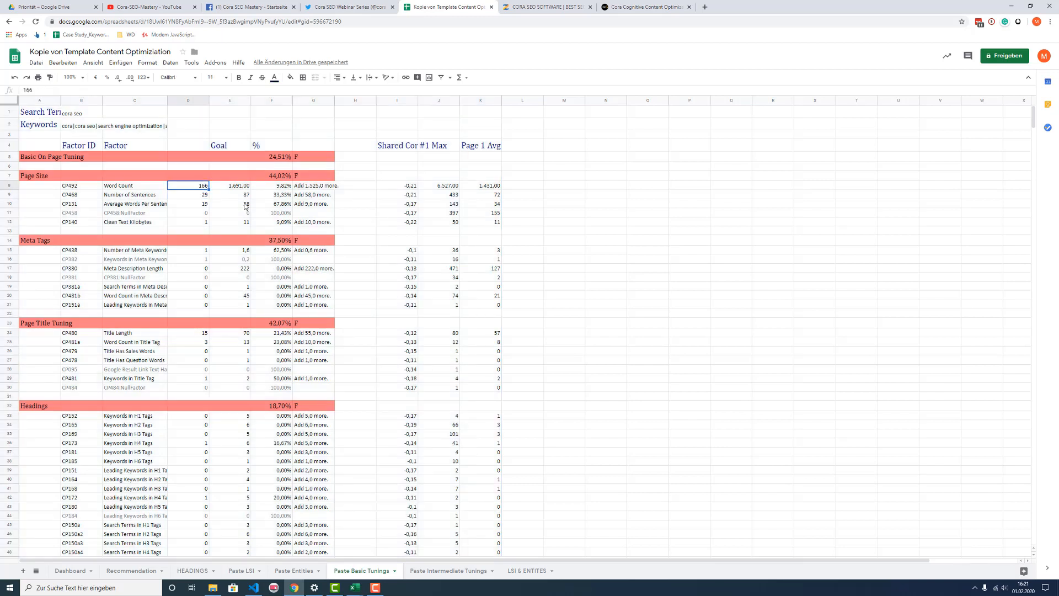
text(1250)
click(281, 213)
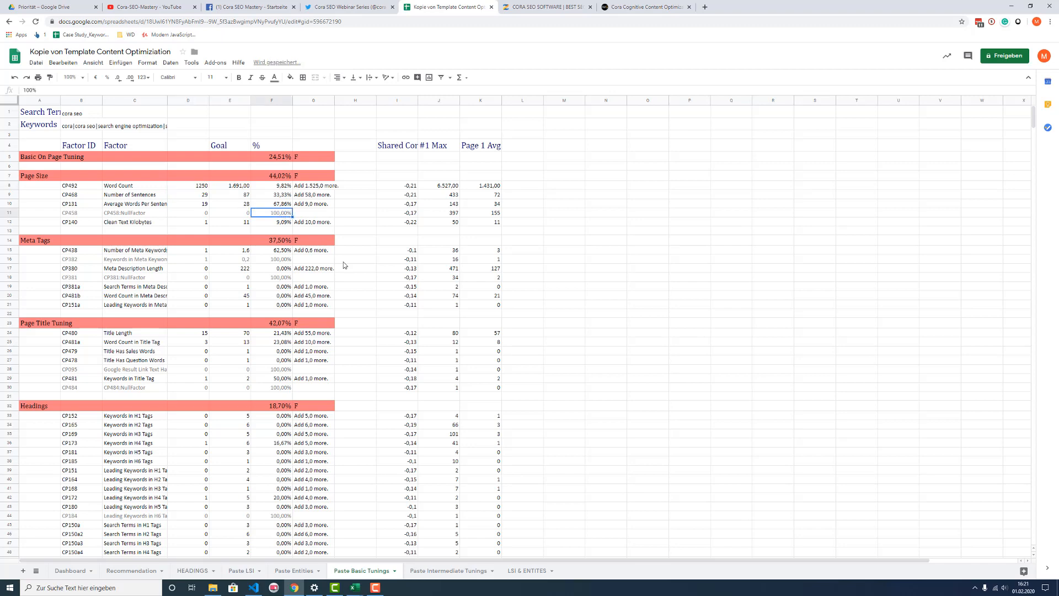
Step: View the Paste Intermediate Tunings sheet, and open the HEADINGS sheet at its H2 heading rows
click(440, 571)
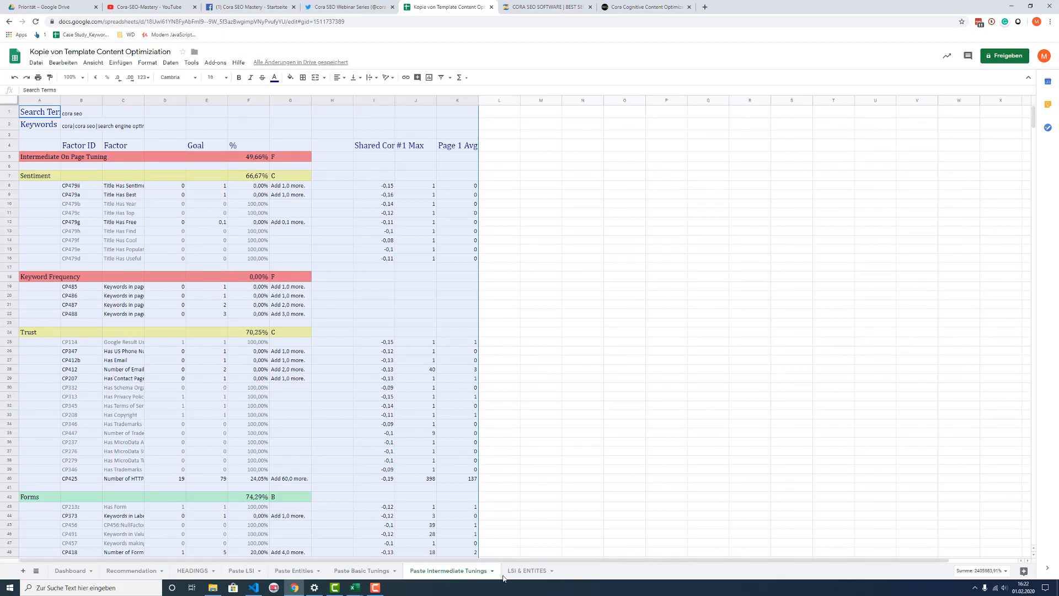
click(193, 571)
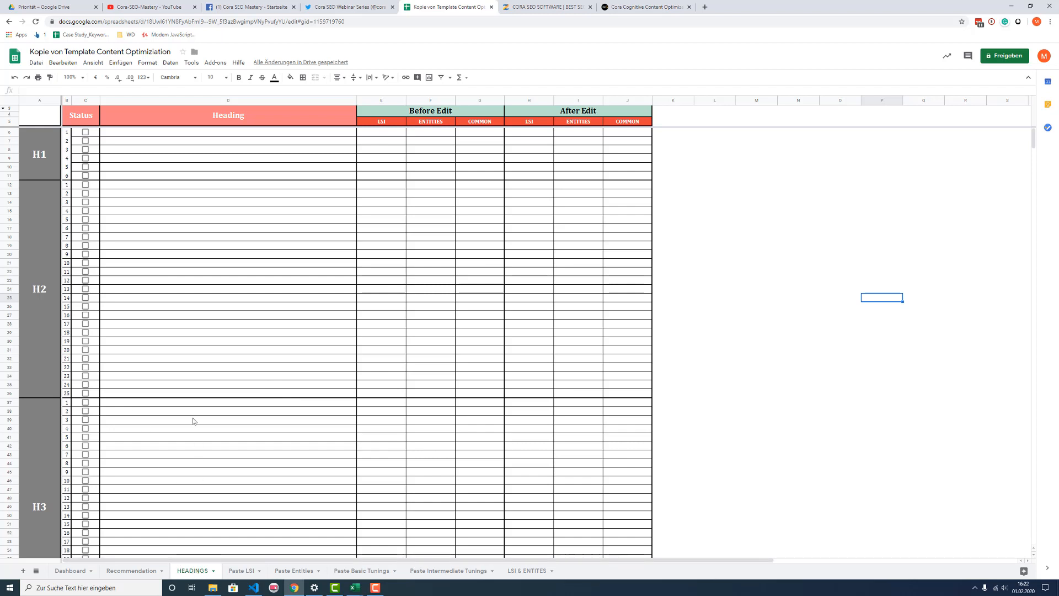
click(190, 255)
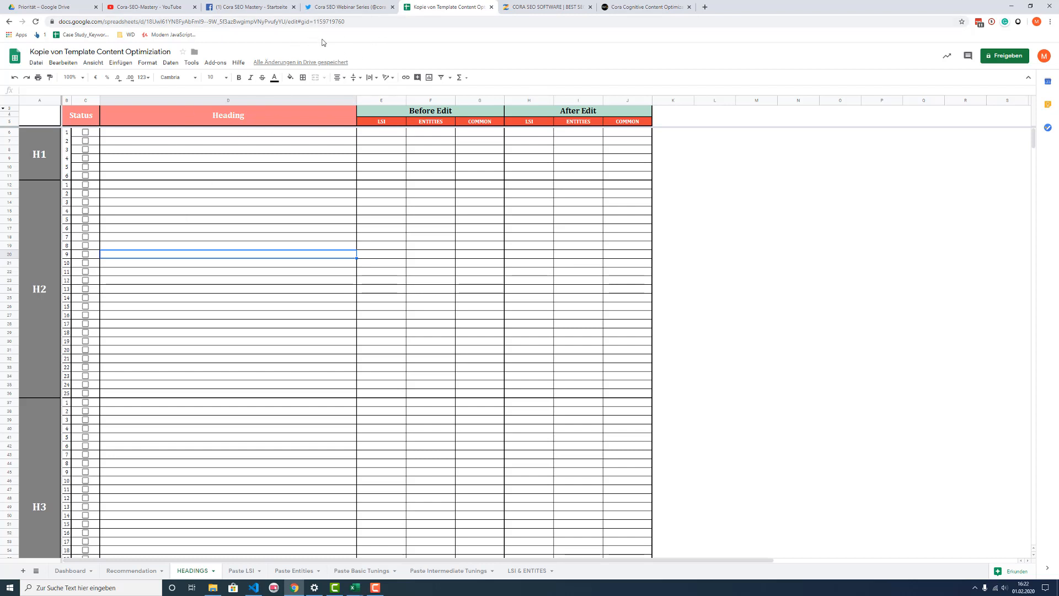
Step: Copy the main H1 text from the coraseo-mastery.com on-page metrics into the first H1 row of the HEADINGS sheet
click(530, 7)
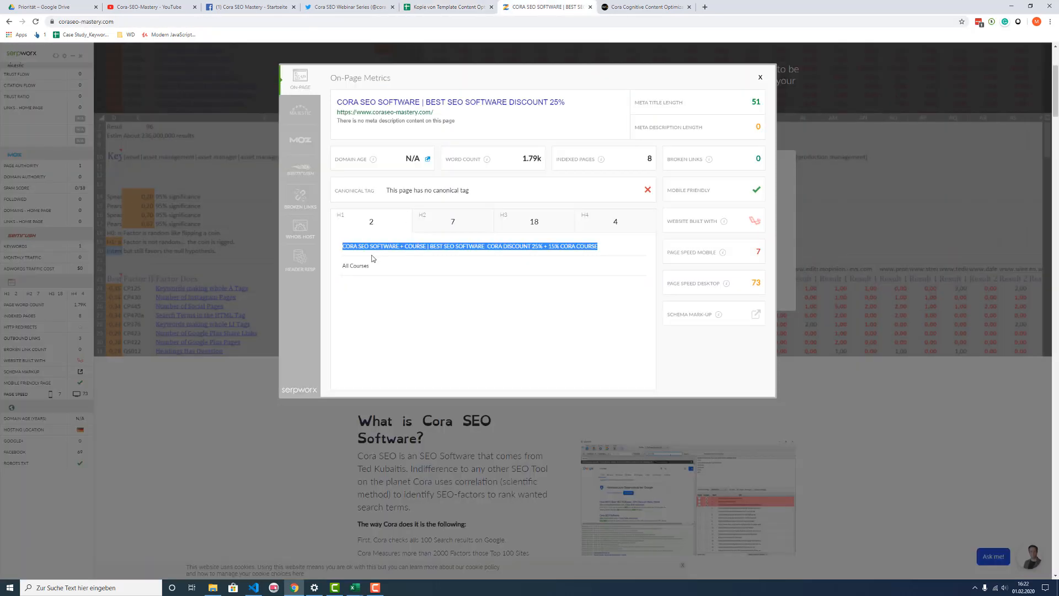
click(343, 245)
drag(343, 245, 601, 241)
key(ctrl+c)
click(474, 7)
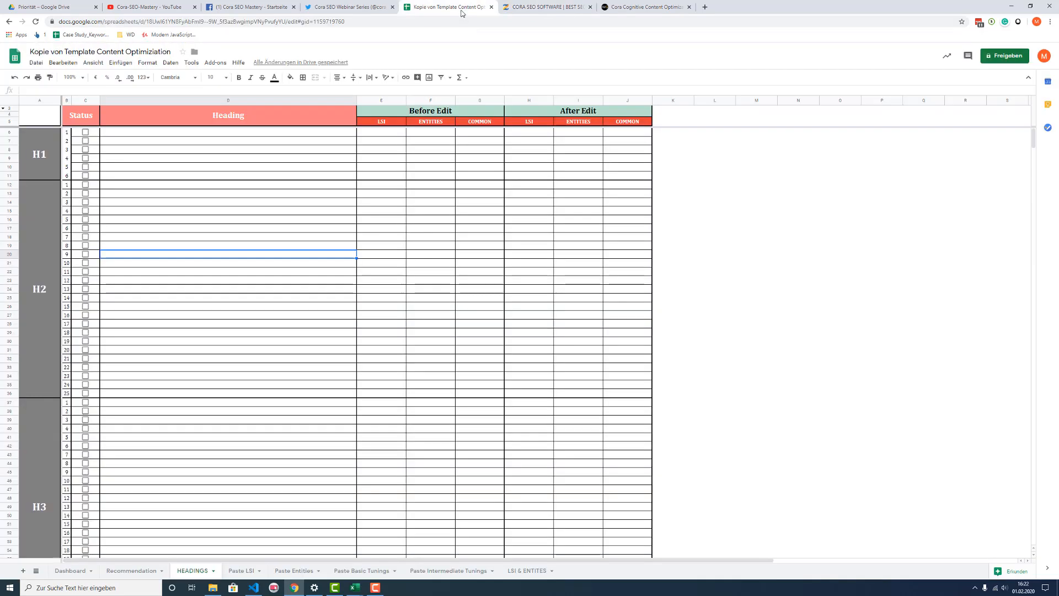
click(197, 135)
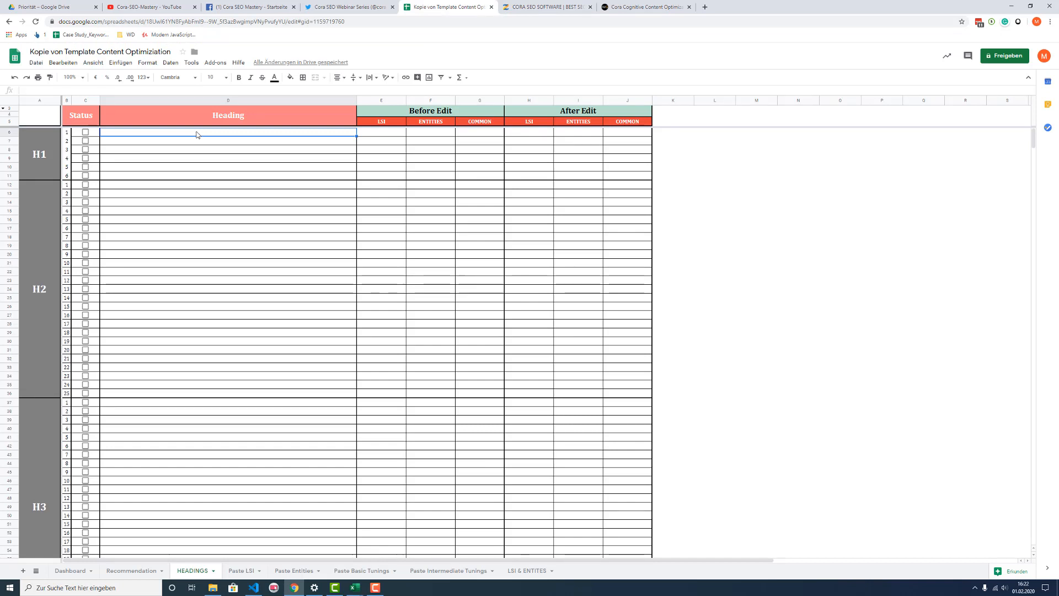
key(ctrl+v)
click(543, 231)
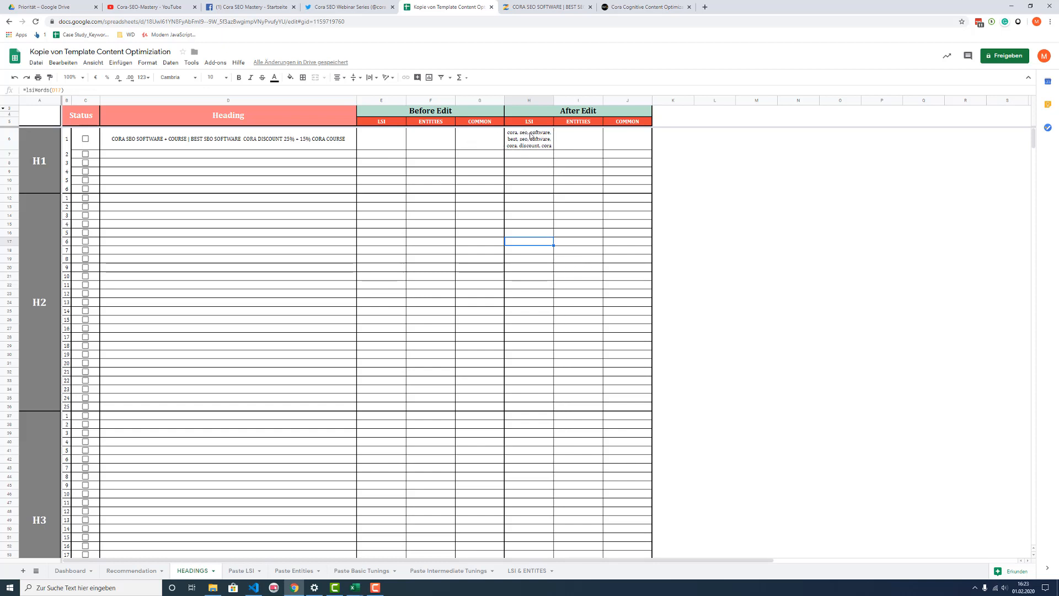
Step: Inspect the first H1 row's After Edit LSI, Entities and Common formulas, and compare the Before Edit and After Edit column groups
click(574, 144)
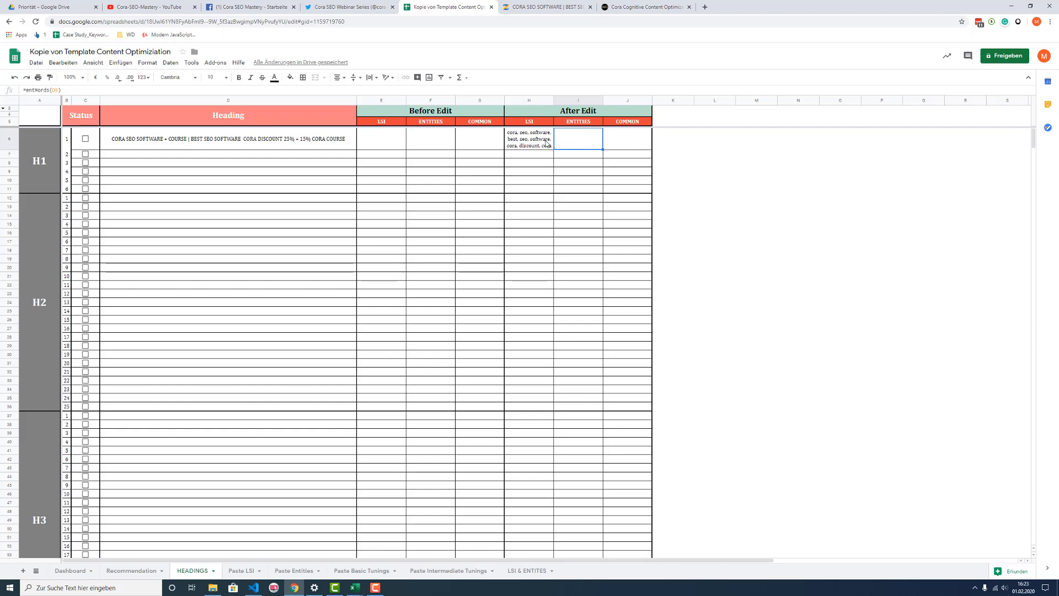
click(546, 145)
click(577, 145)
click(539, 148)
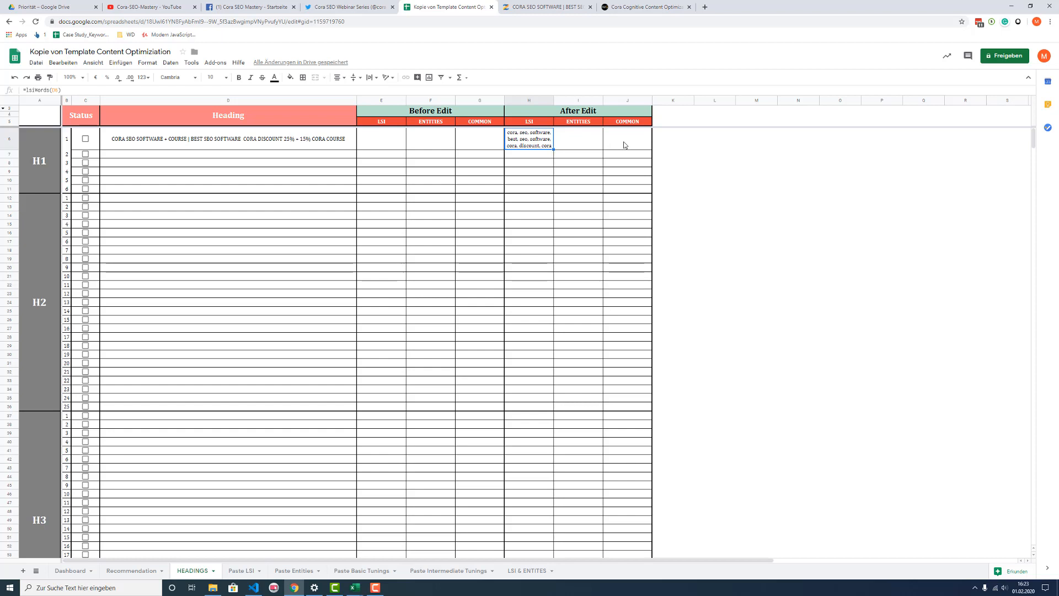
click(638, 142)
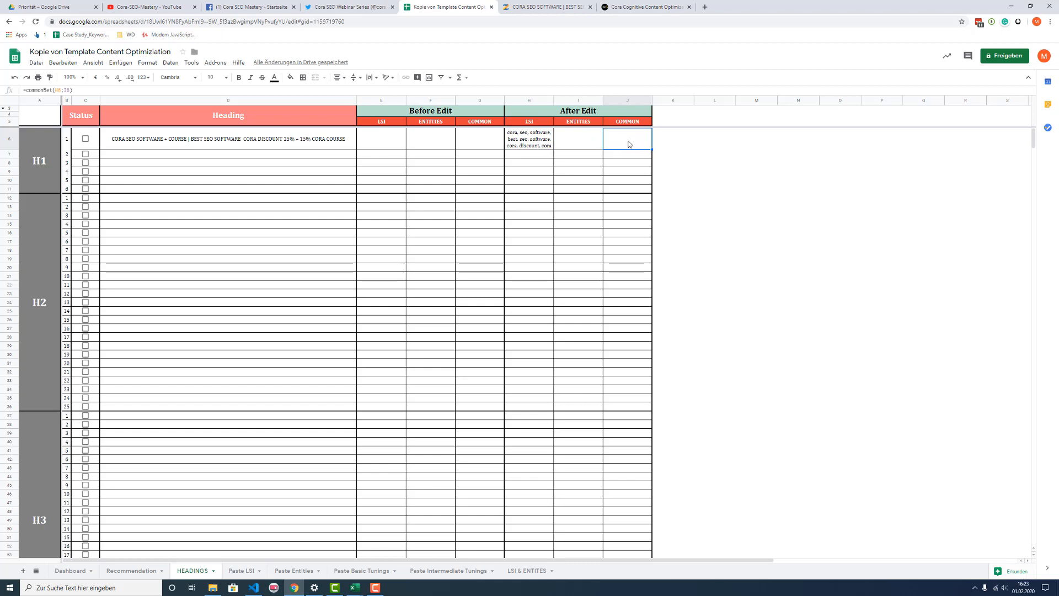
click(534, 145)
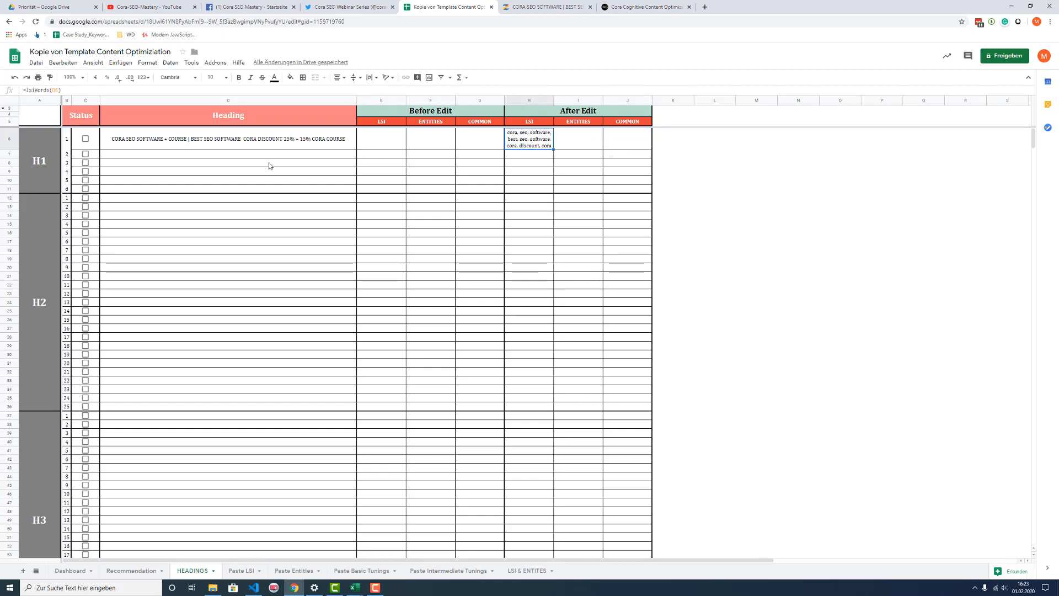
click(296, 139)
click(415, 115)
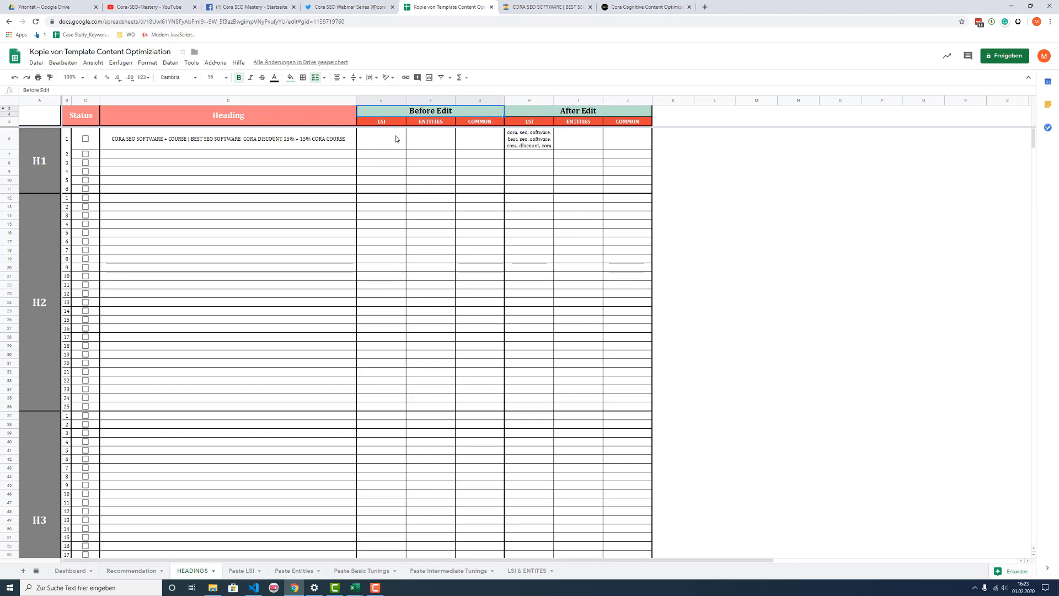
click(580, 116)
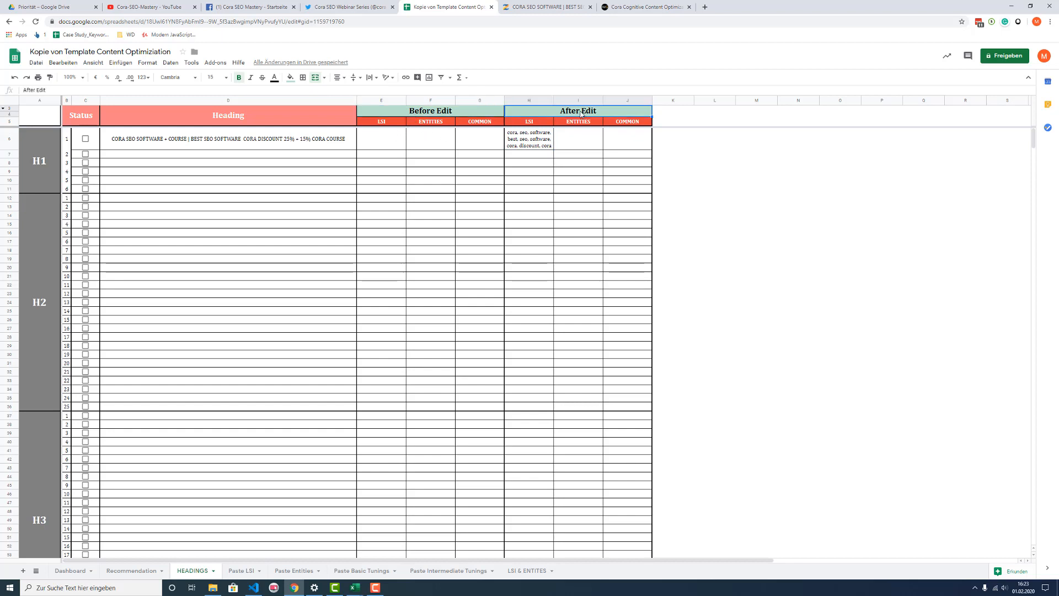
click(550, 145)
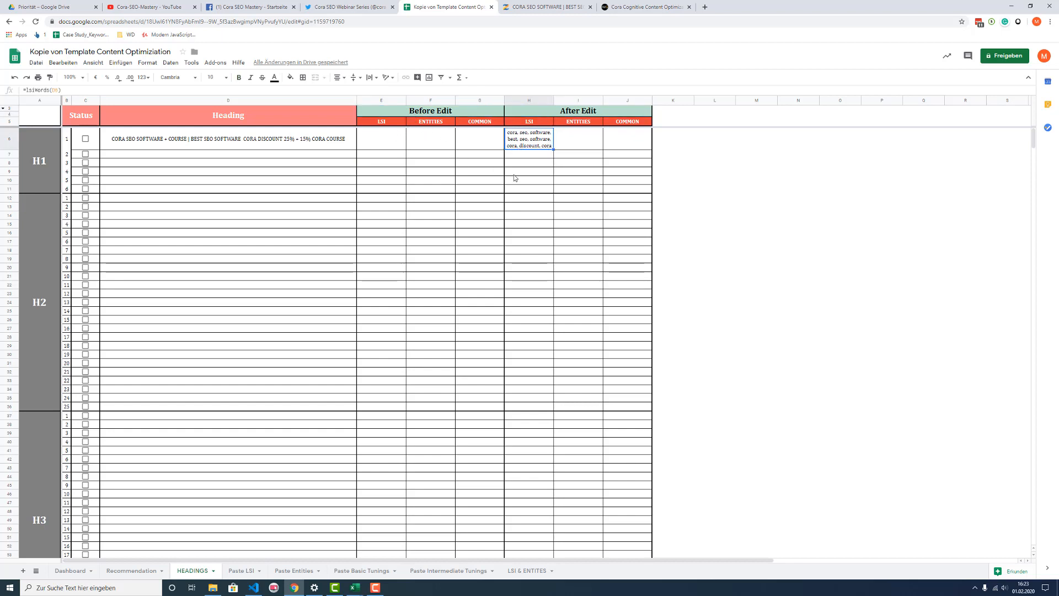
Step: Copy the first H1 row's After Edit LSI keywords into its Before Edit LSI cell as values only
click(360, 146)
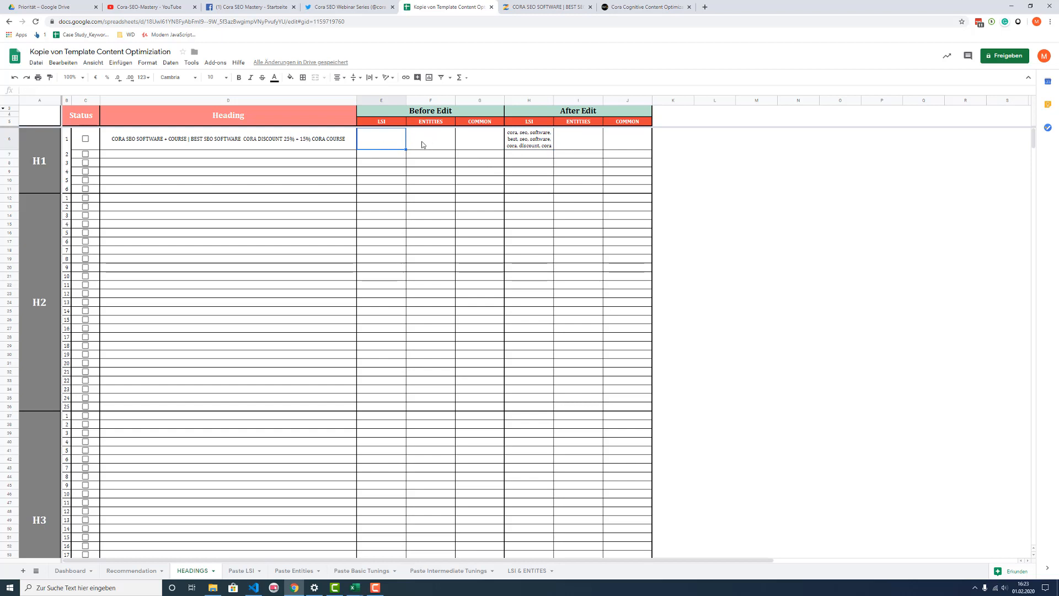
click(518, 140)
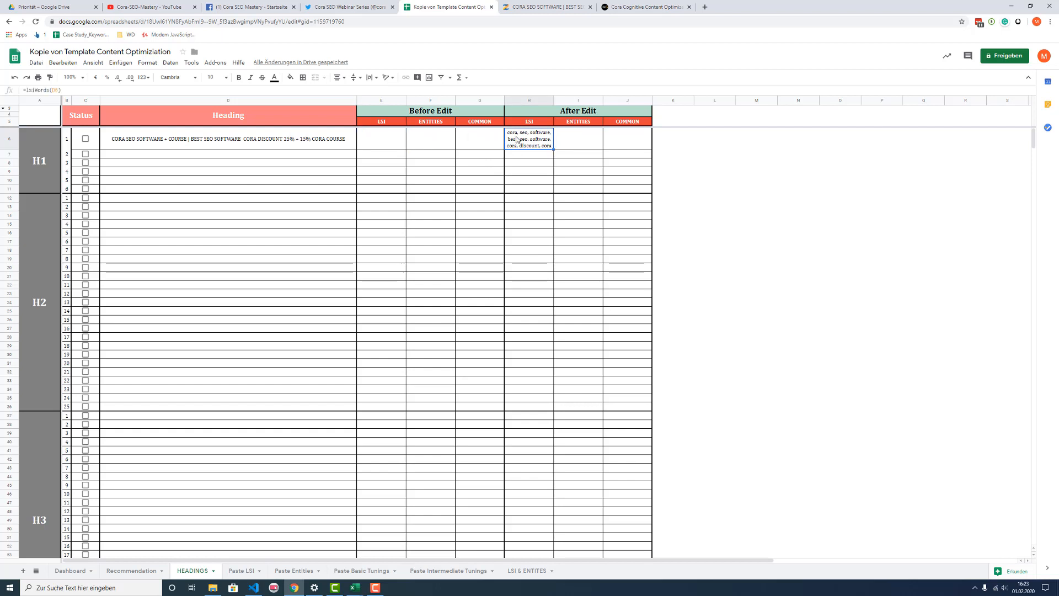
click(403, 164)
click(523, 141)
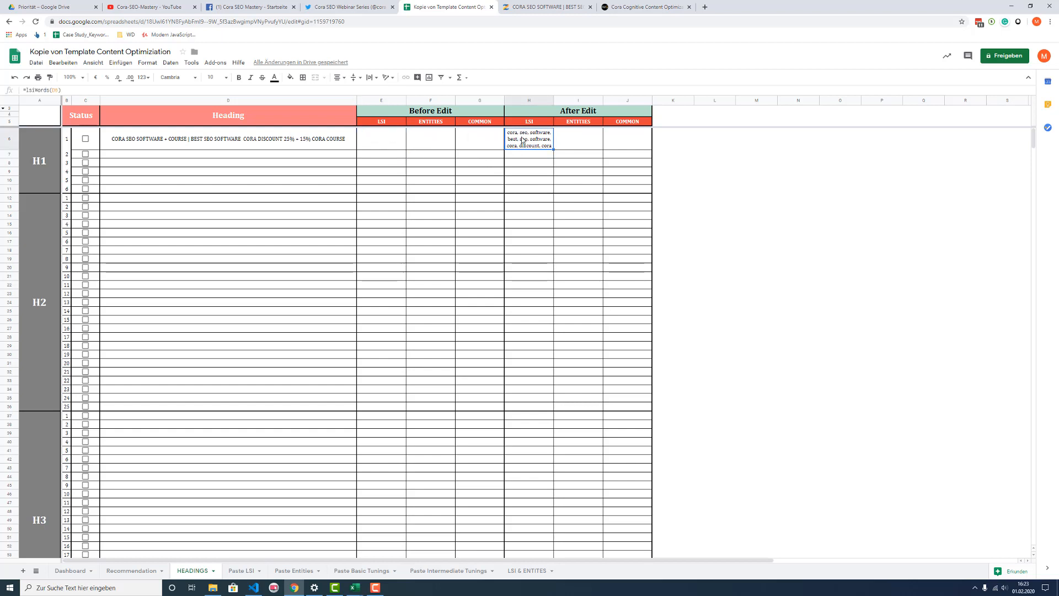
click(378, 143)
text(cora, seo, software, best, seo, software, cora, discount, cora)
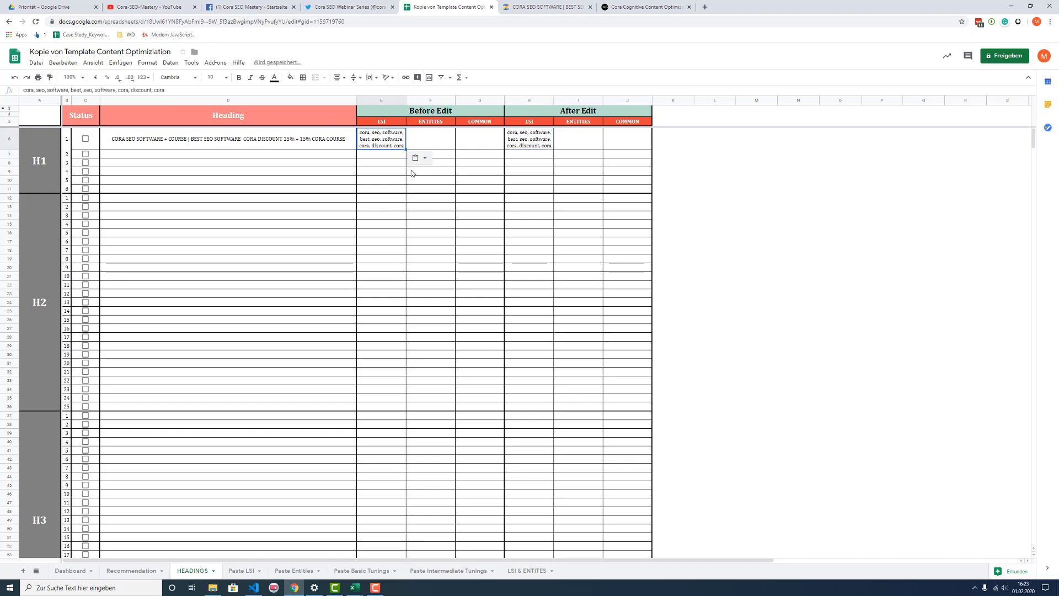
click(425, 142)
click(386, 148)
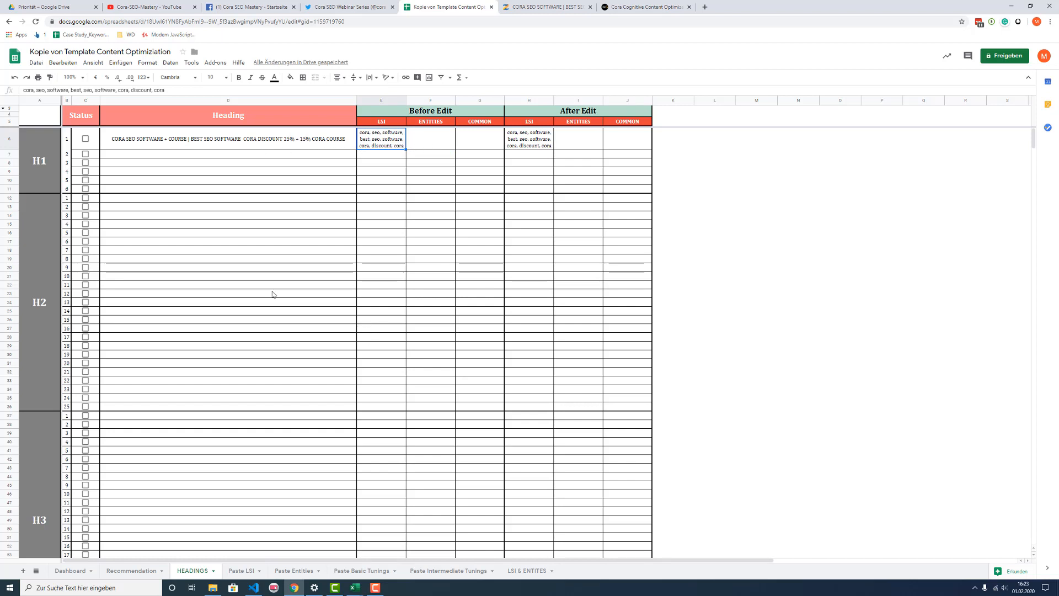
click(187, 147)
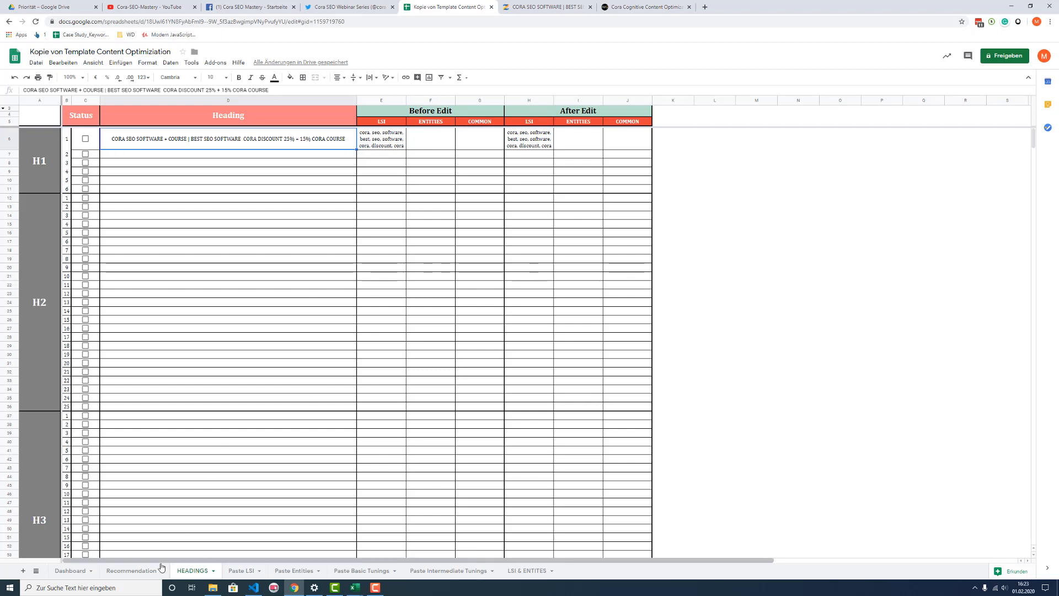
Step: On the Recommendation sheet, enter 1 as the Added Words count for the keyword "tool" under Words you should use
click(131, 571)
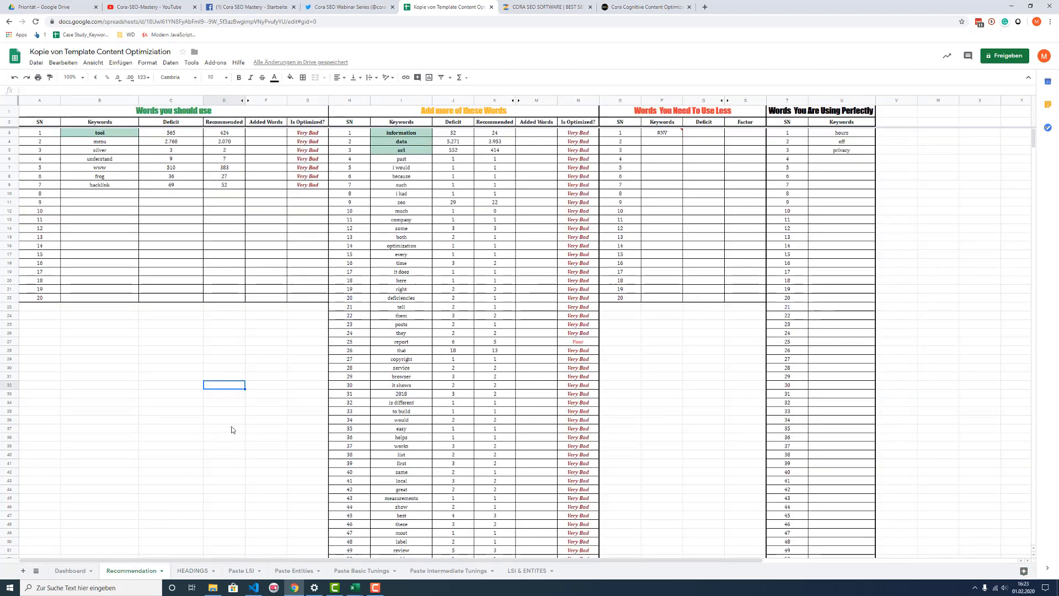
click(158, 394)
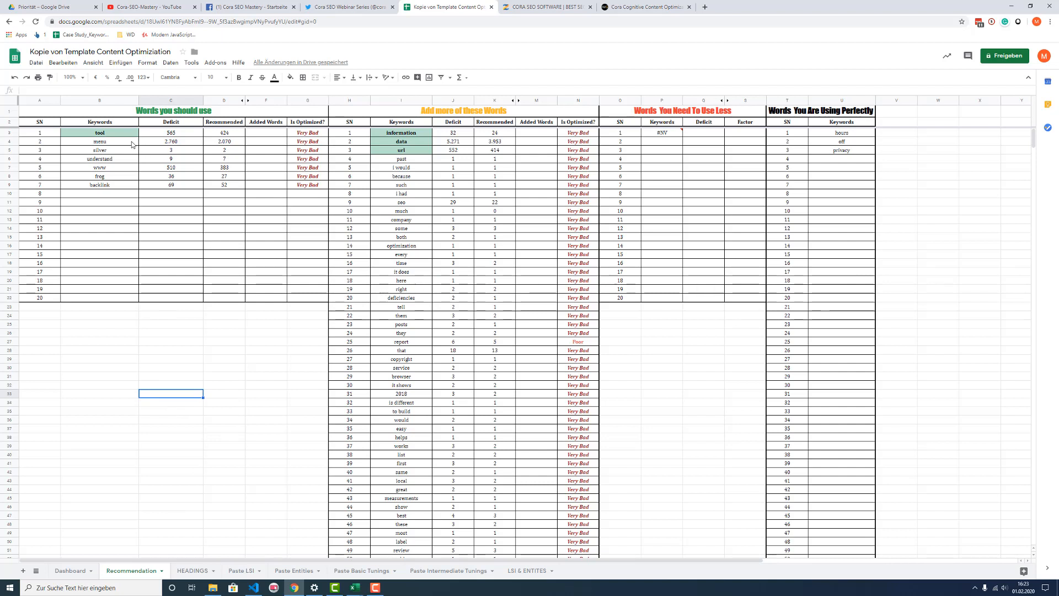
click(102, 135)
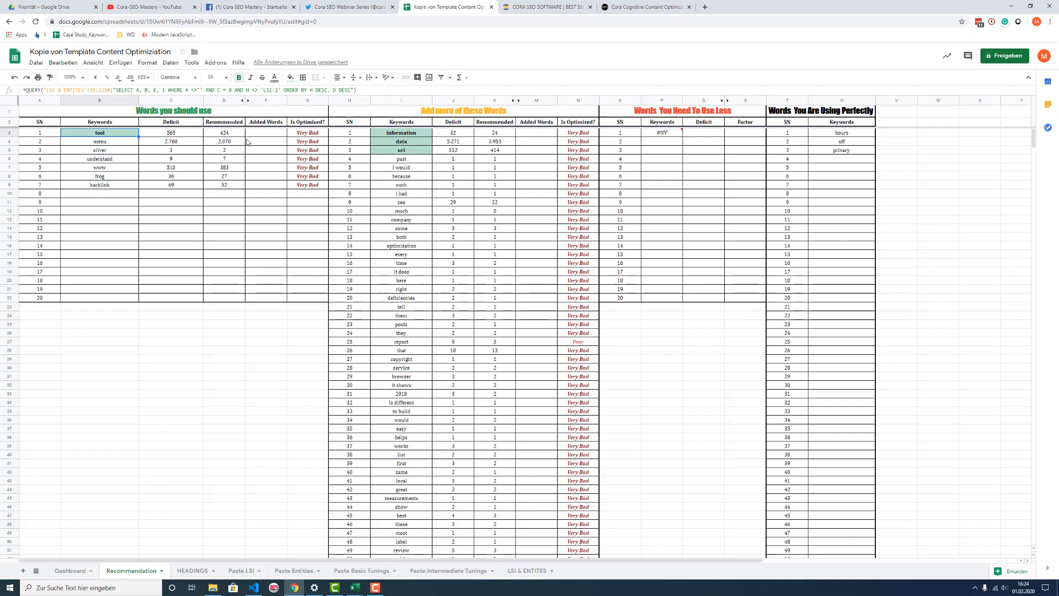
click(222, 136)
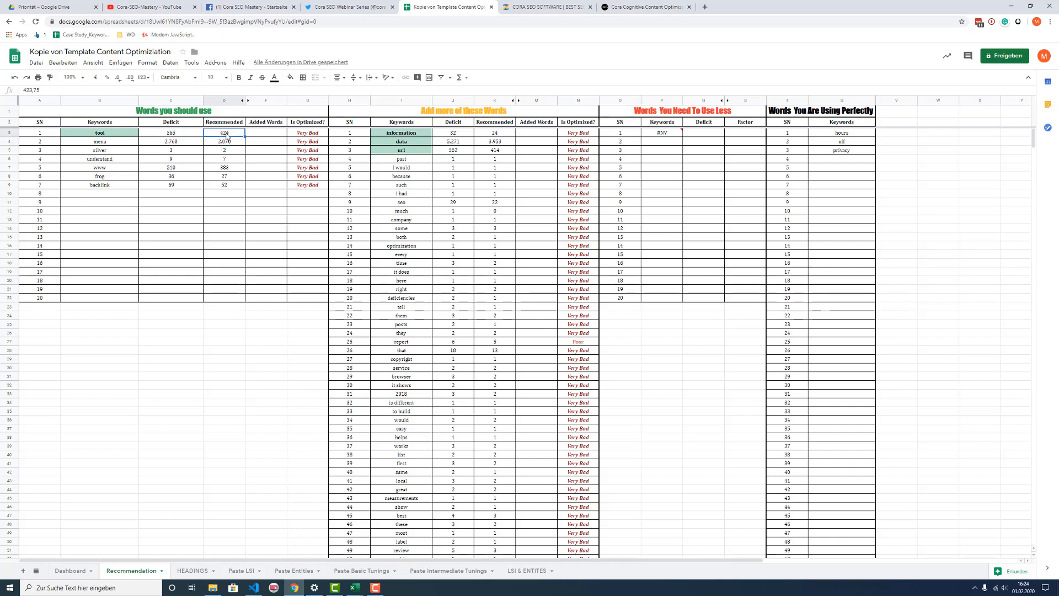
click(267, 136)
text(1)
click(264, 202)
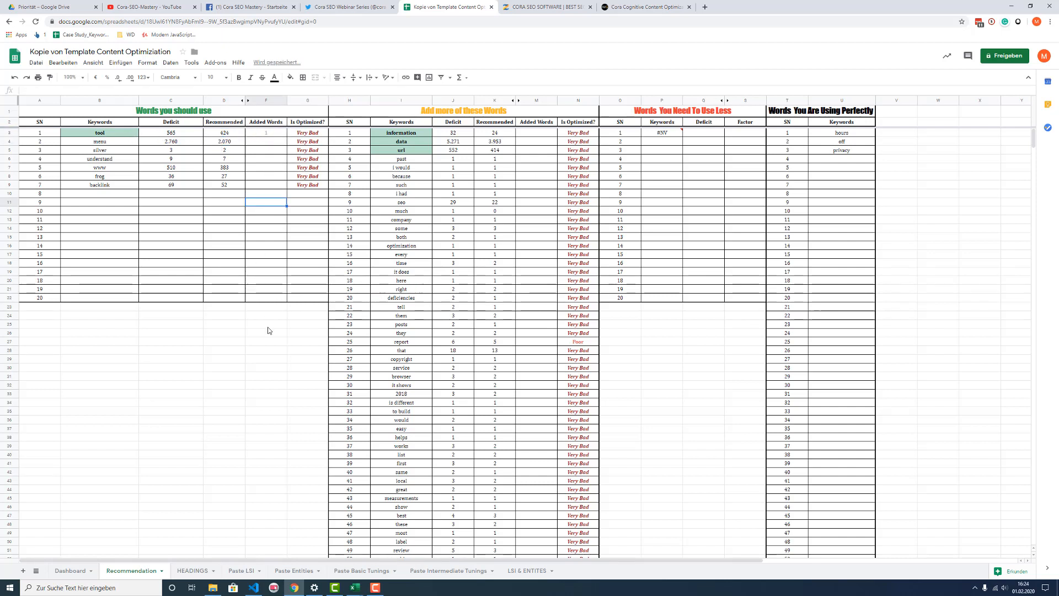
Step: In the first H1 heading on the HEADINGS sheet, replace "SOFTWARE" after "BEST SEO" with "Tool"
click(193, 570)
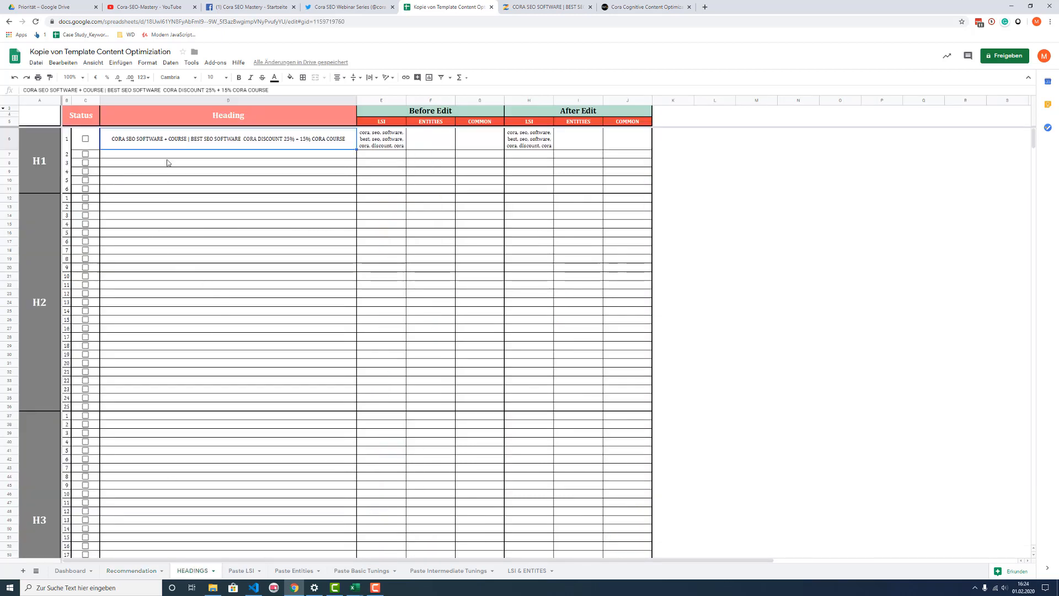
double_click(156, 140)
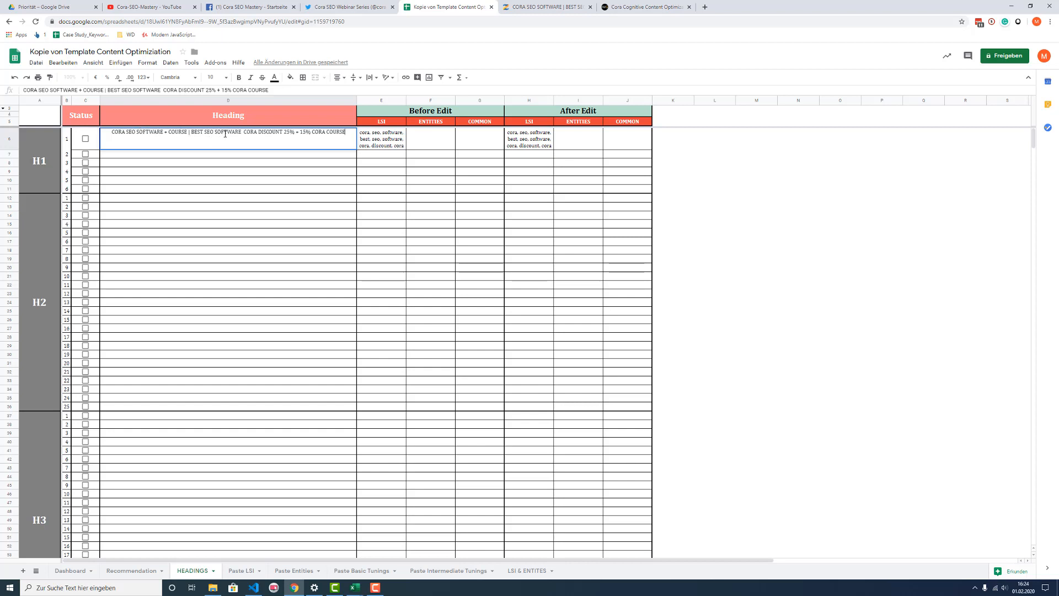
drag(214, 133, 238, 133)
text(Tool)
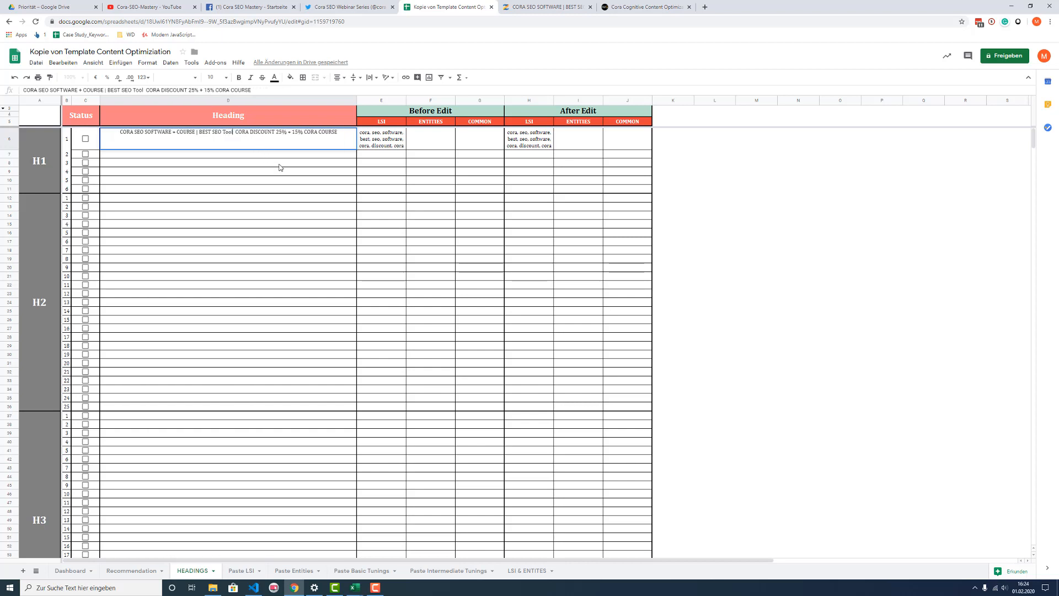
key(Return)
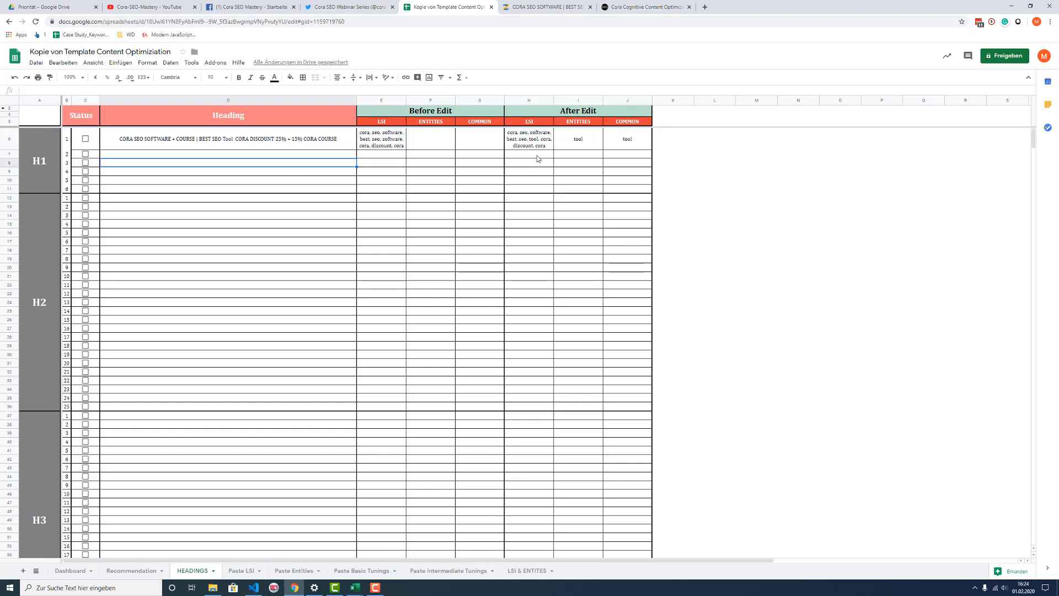
Step: Examine the edited H1 row's After Edit LSI and Entities cells, and the highlighted keywords under Add more of these Words on the Recommendation sheet
click(569, 147)
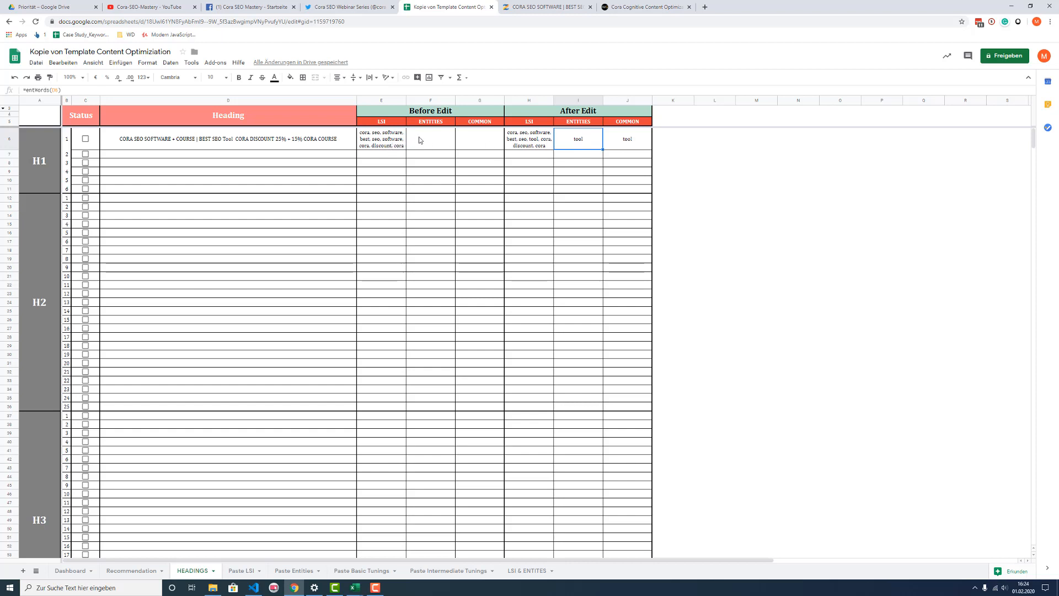
click(537, 144)
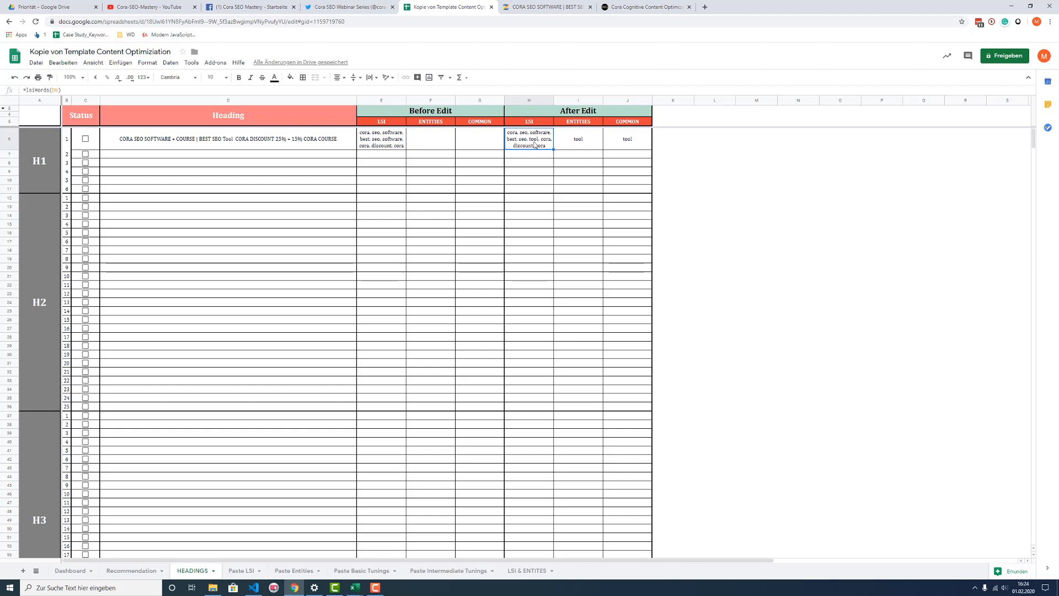
click(579, 147)
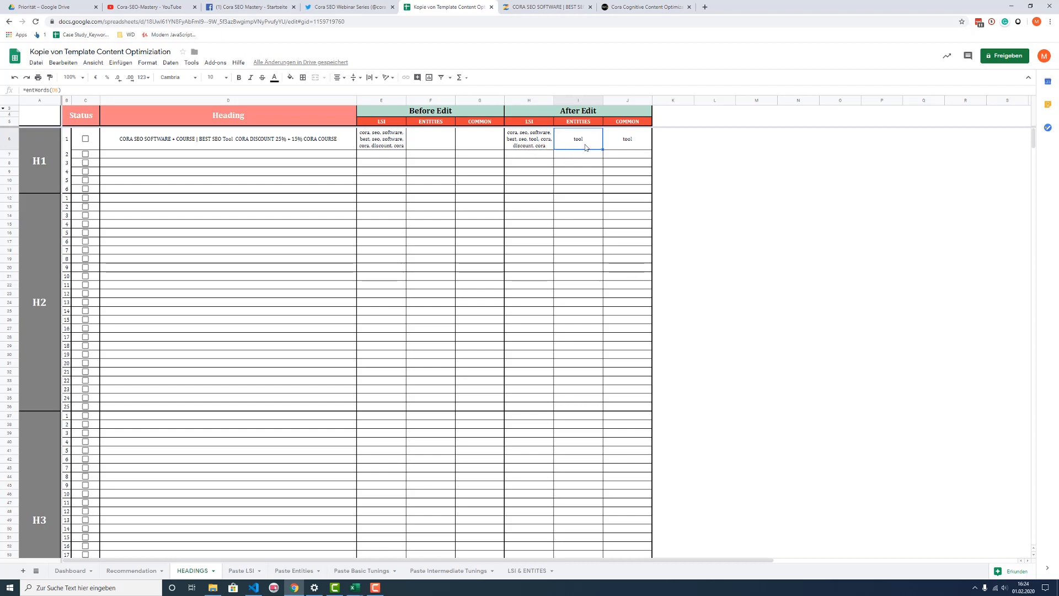
click(292, 161)
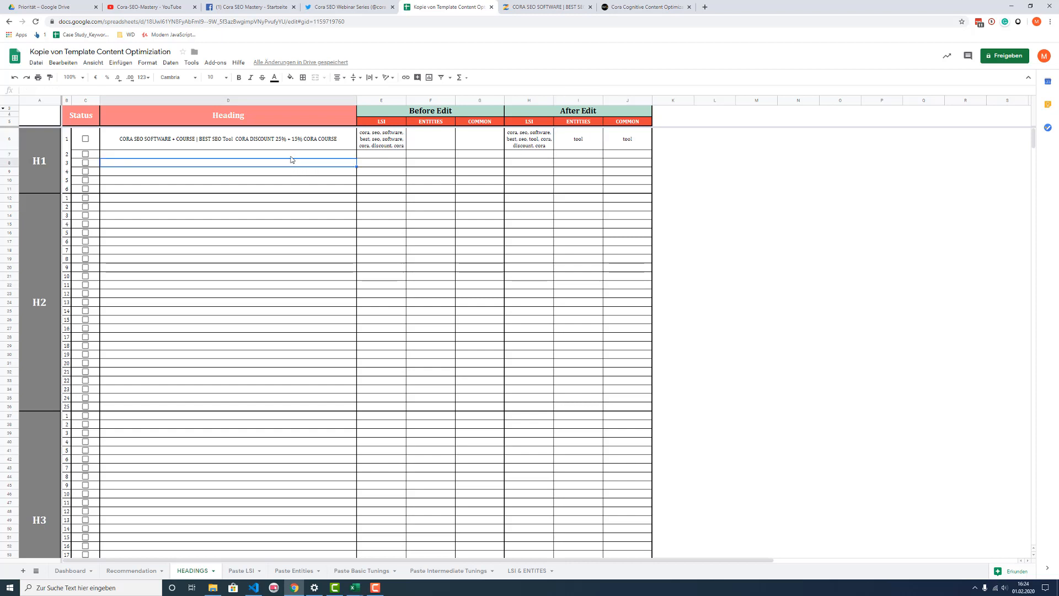
click(142, 571)
click(407, 134)
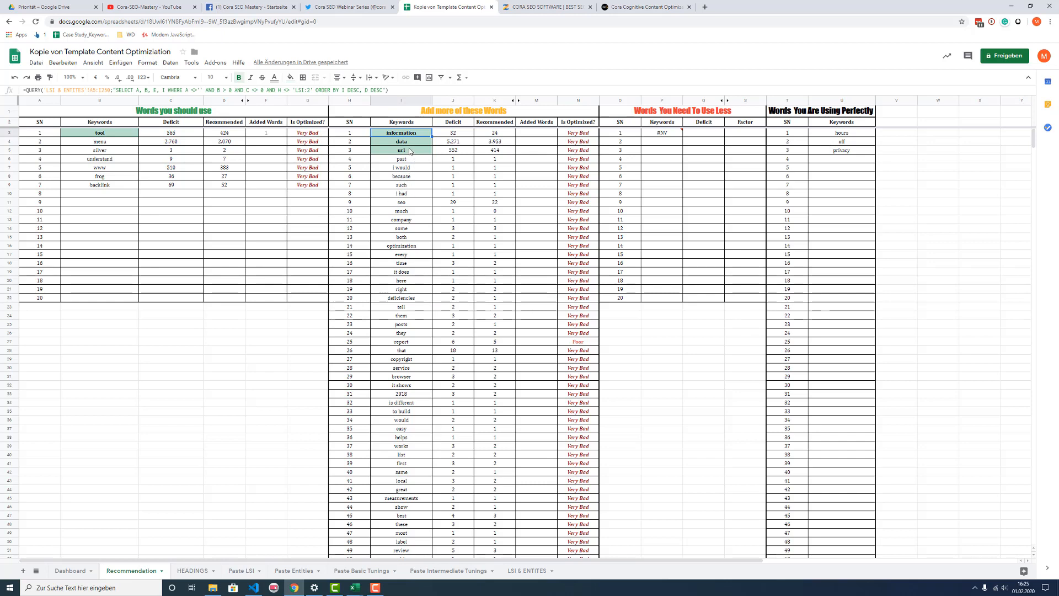
click(410, 143)
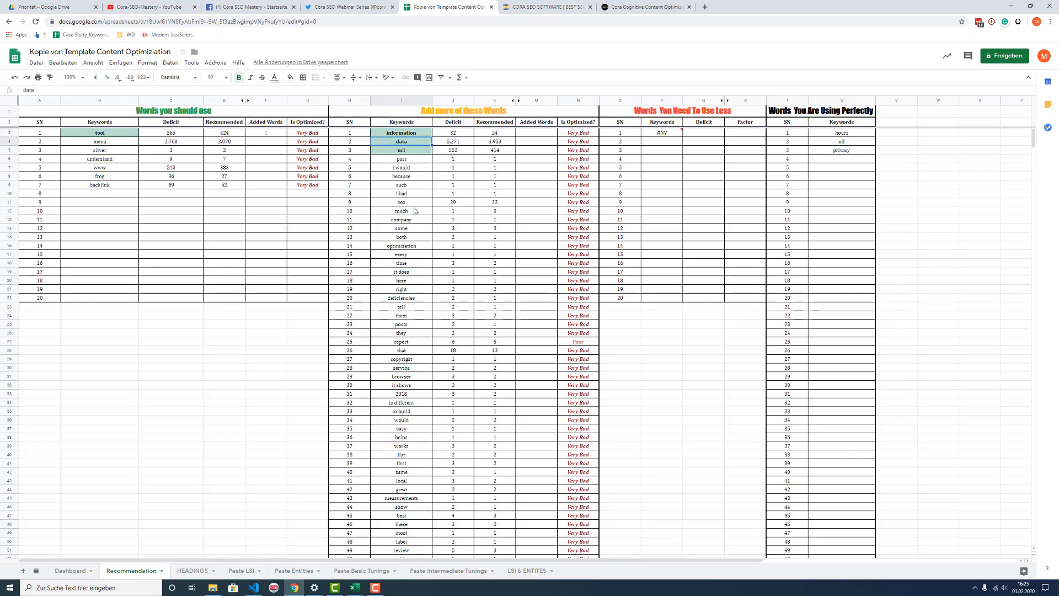
click(196, 571)
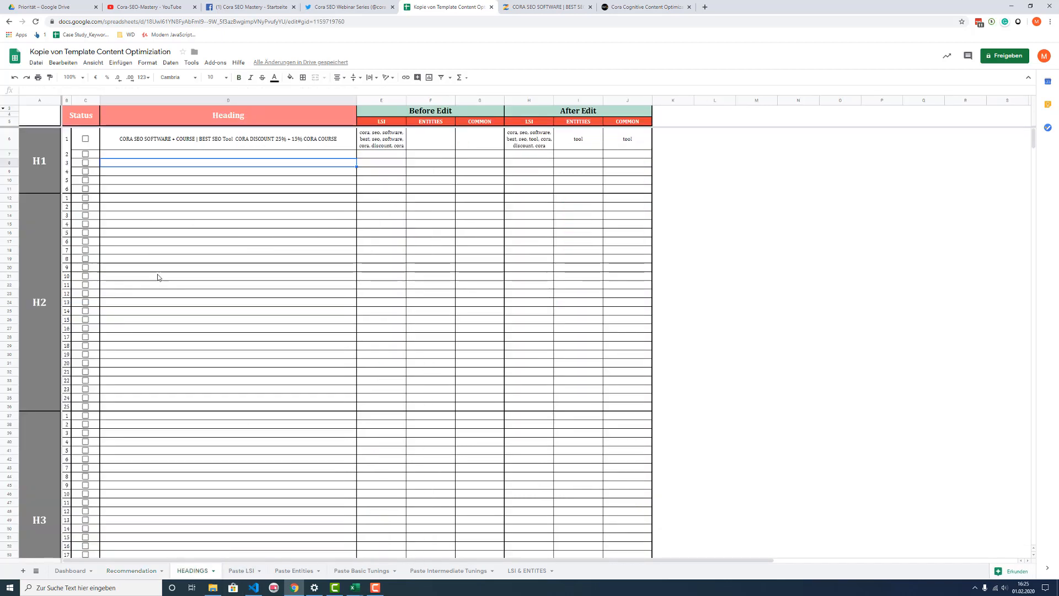
Step: Copy all H2 headings from the coraseo-mastery.com on-page metrics into the H2 section of the HEADINGS sheet, starting at its first row
click(515, 8)
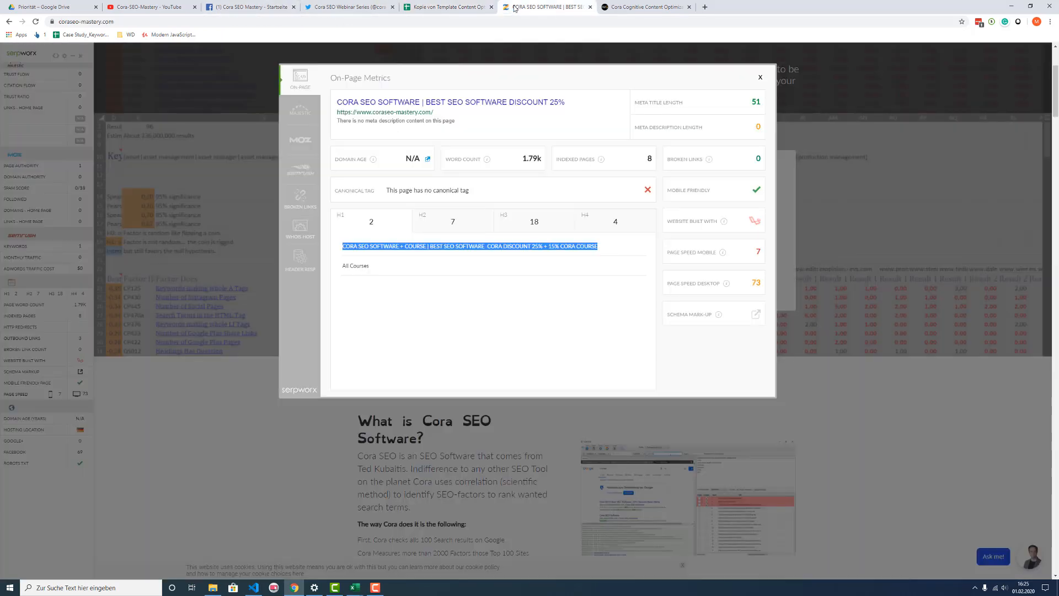
click(447, 227)
scroll(353, 249, down, 1)
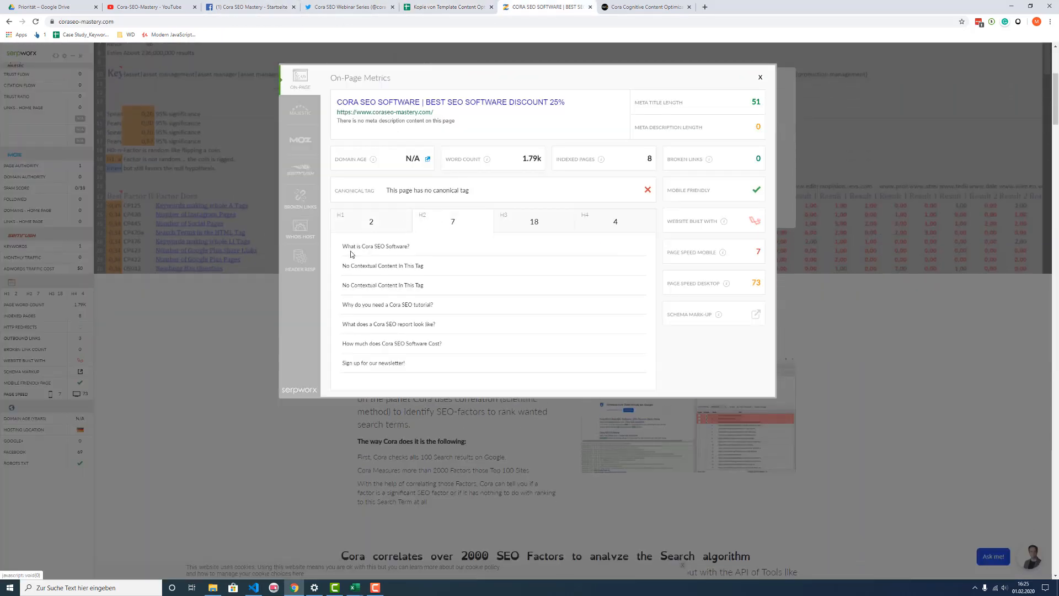
drag(343, 246, 423, 360)
key(ctrl+c)
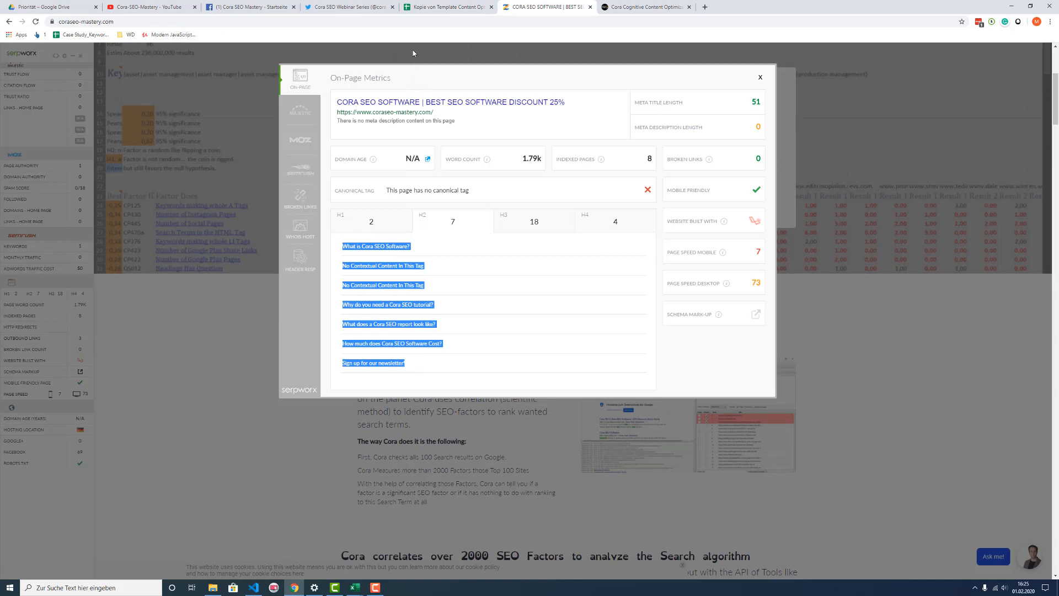
click(437, 8)
click(138, 200)
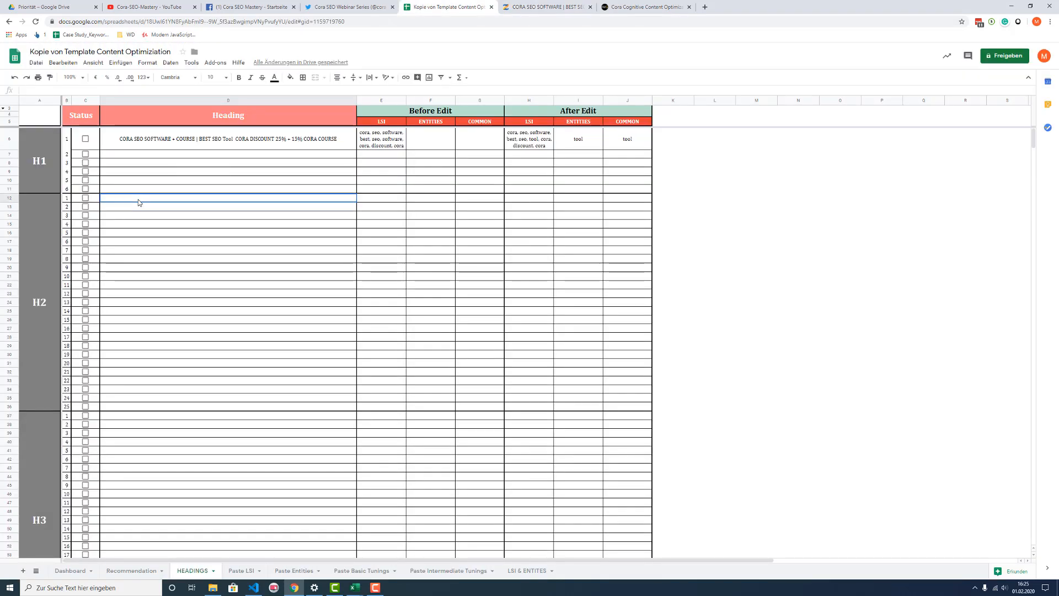
key(ctrl+v)
Step: Clear the two "No Contextual Content In This Tag" entries and paste the four H2 headings below them from H2 row 2 onward
click(191, 208)
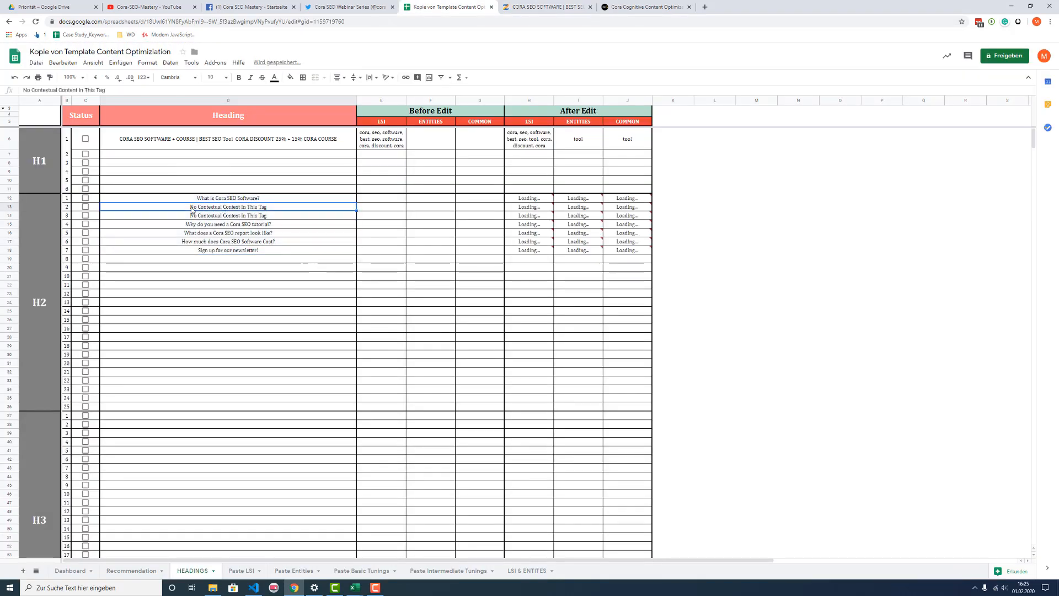
drag(192, 209, 207, 265)
key(Delete)
click(206, 198)
key(ctrl+x)
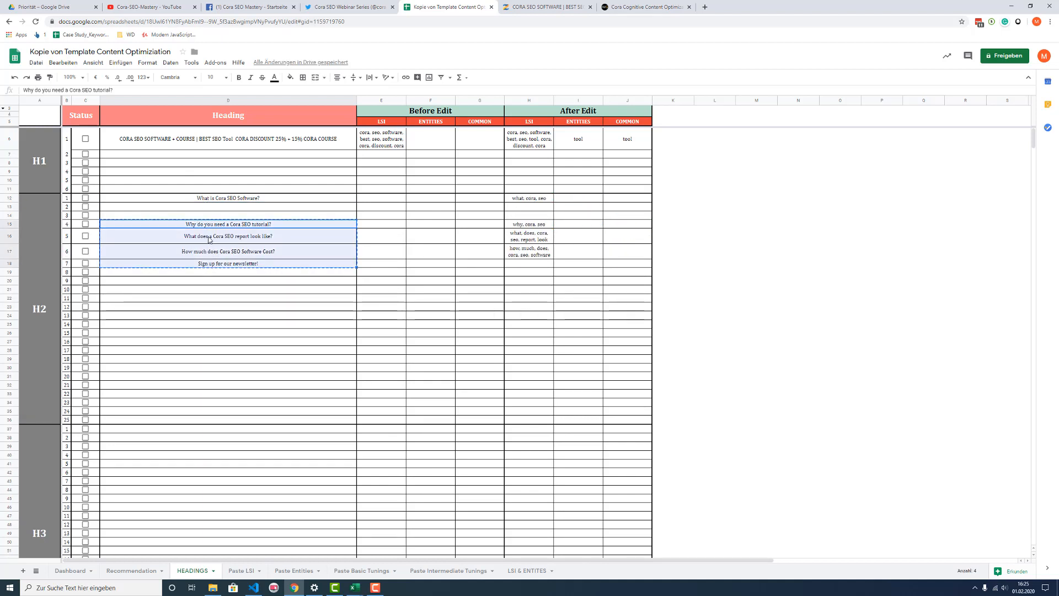
click(207, 208)
key(ctrl+v)
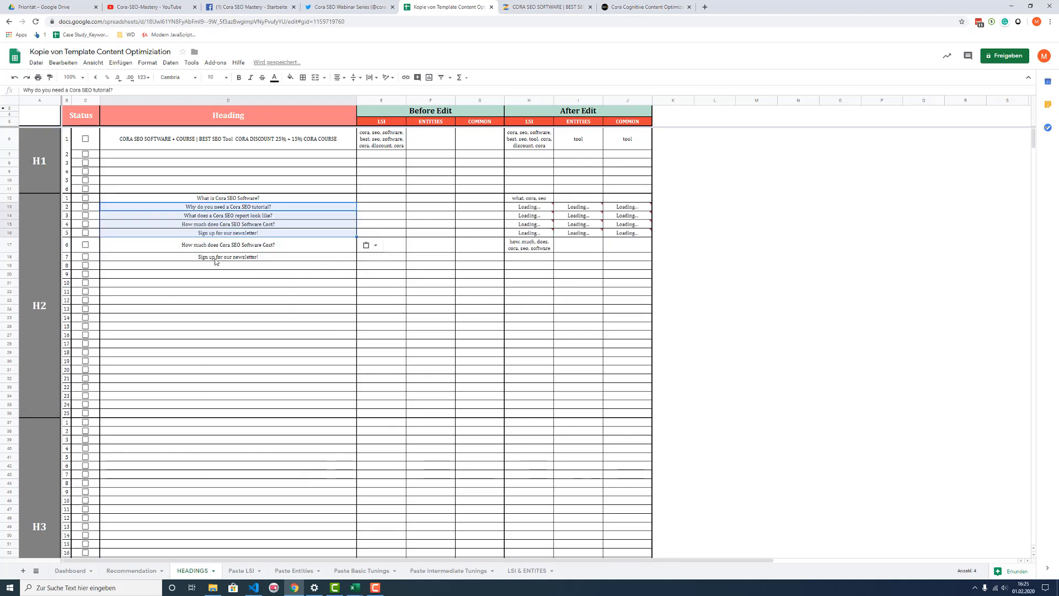
Step: Delete the leftover duplicate headings from H2 rows 6 and 7
click(222, 258)
click(223, 263)
key(Delete)
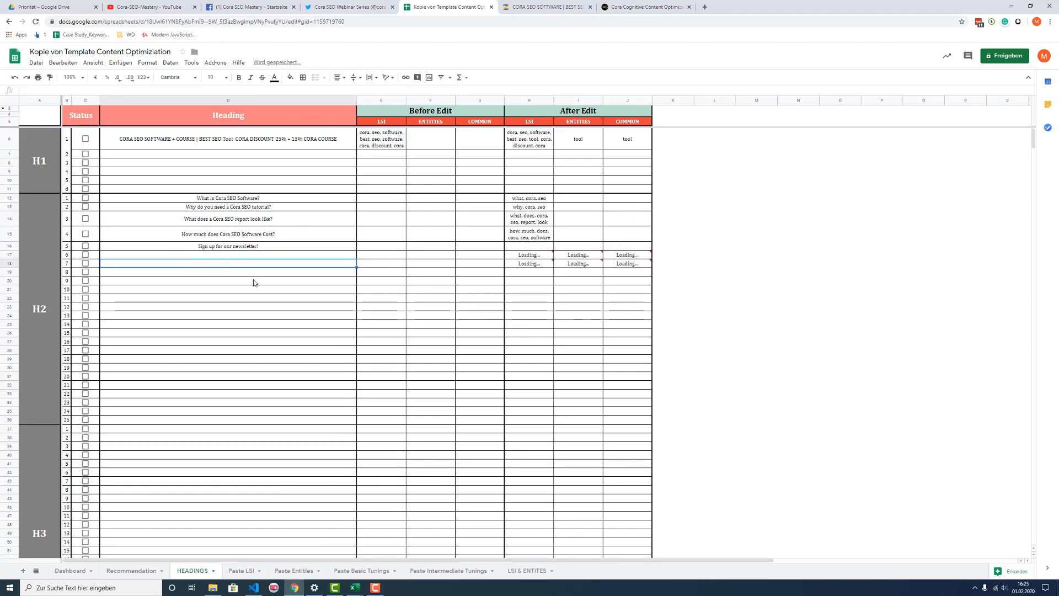
click(255, 280)
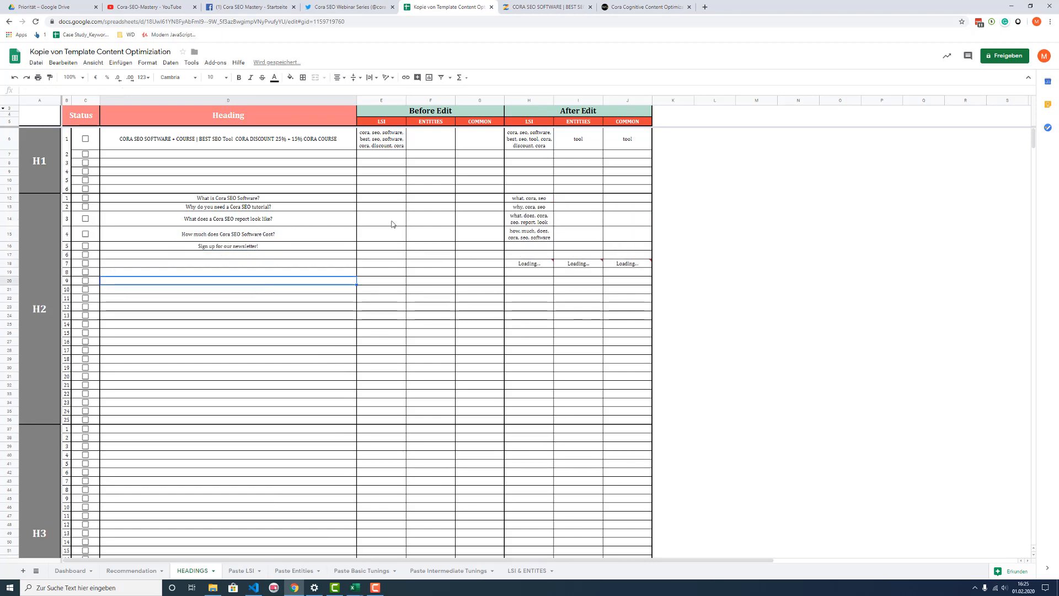
Step: Copy the After Edit LSI keywords of H2 rows 1 to 4 into their Before Edit LSI cells as values only
click(248, 200)
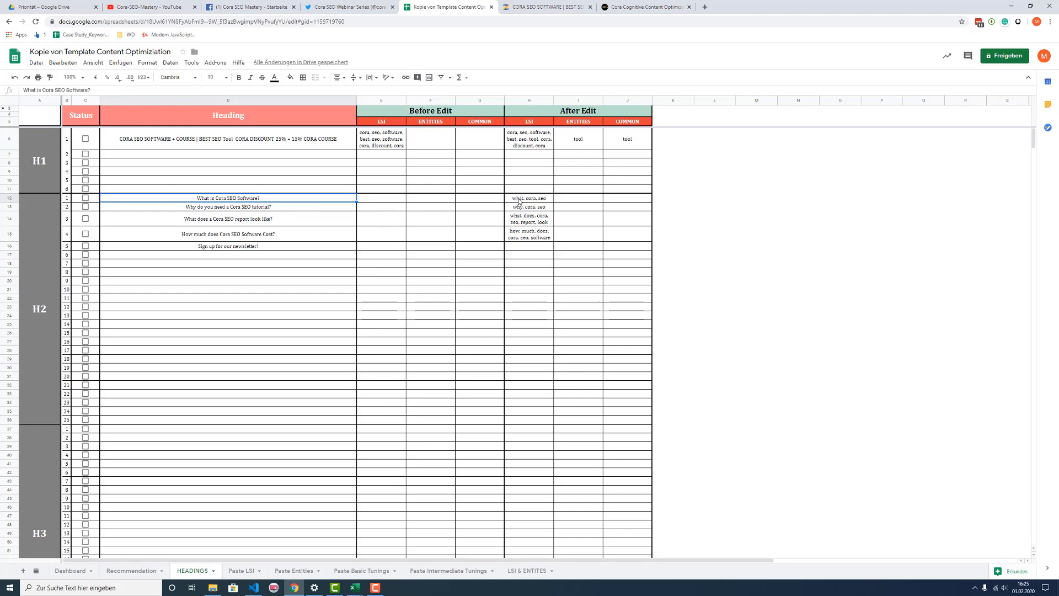
drag(523, 198, 524, 237)
key(ctrl+c)
click(390, 198)
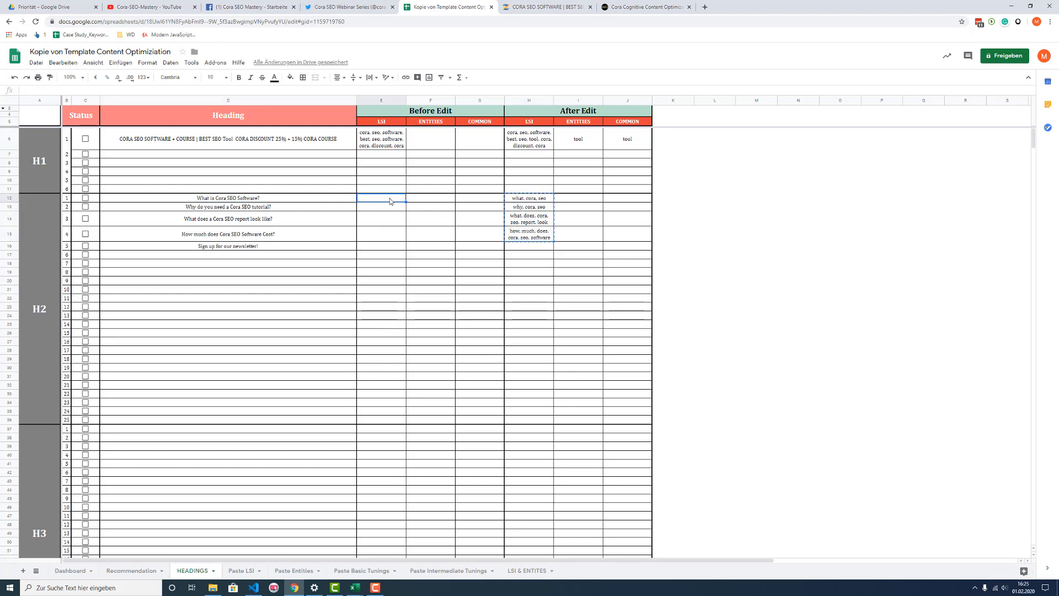
key(ctrl+v)
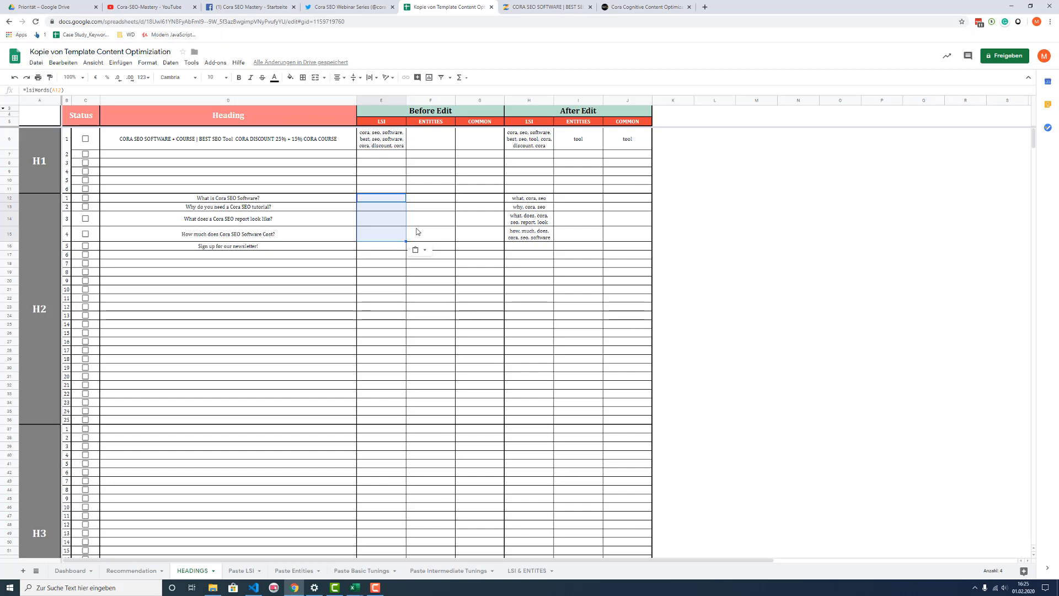
key(ctrl+shift+v)
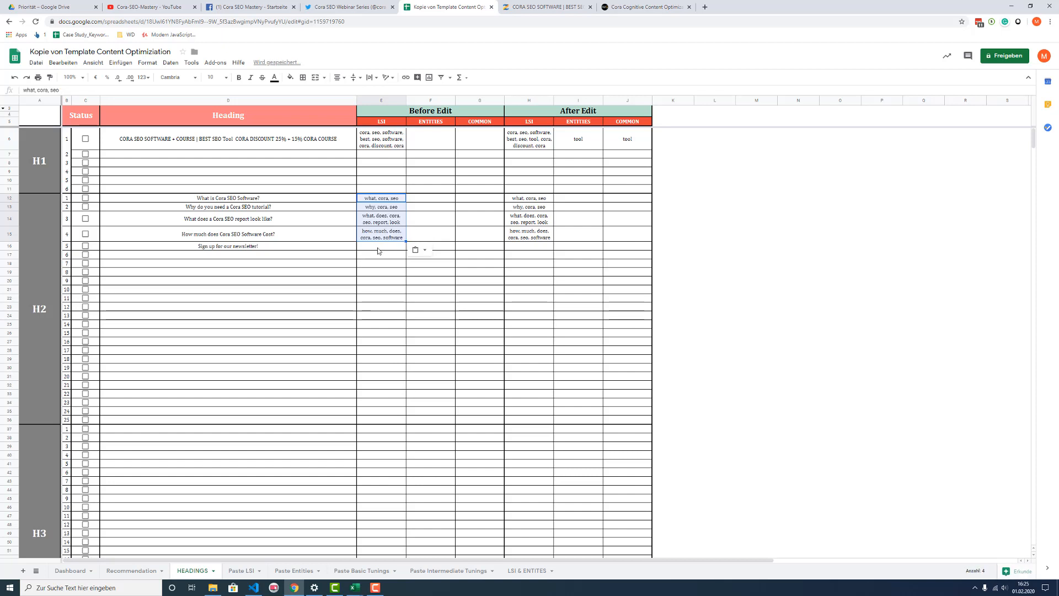
Step: Move the "Sign up for our newsletter!" heading to H2 row 8 and back to H2 row 5
click(286, 246)
key(ctrl+c)
click(248, 274)
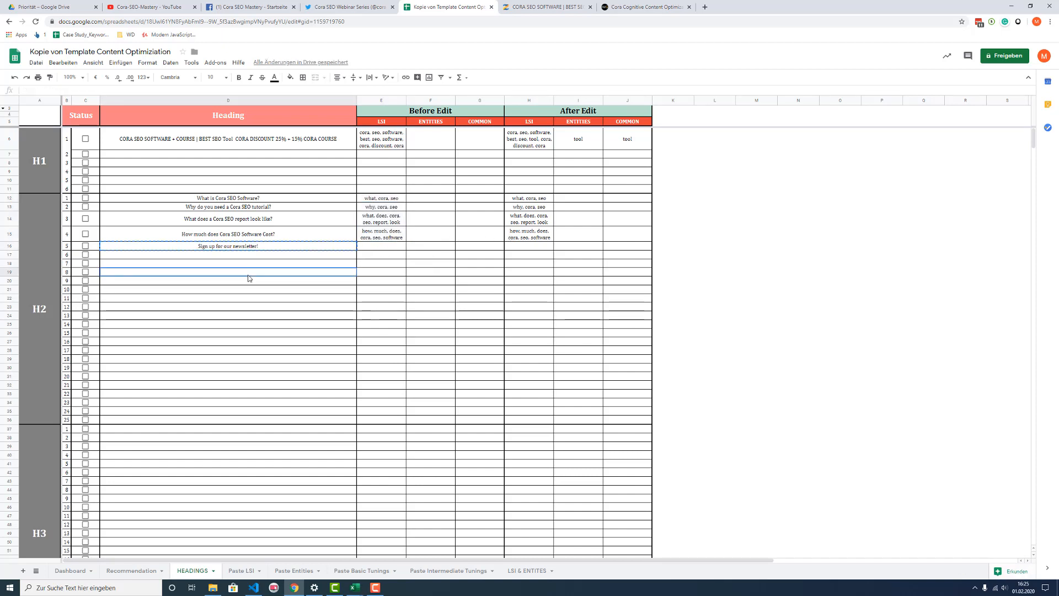
key(ctrl+v)
click(248, 275)
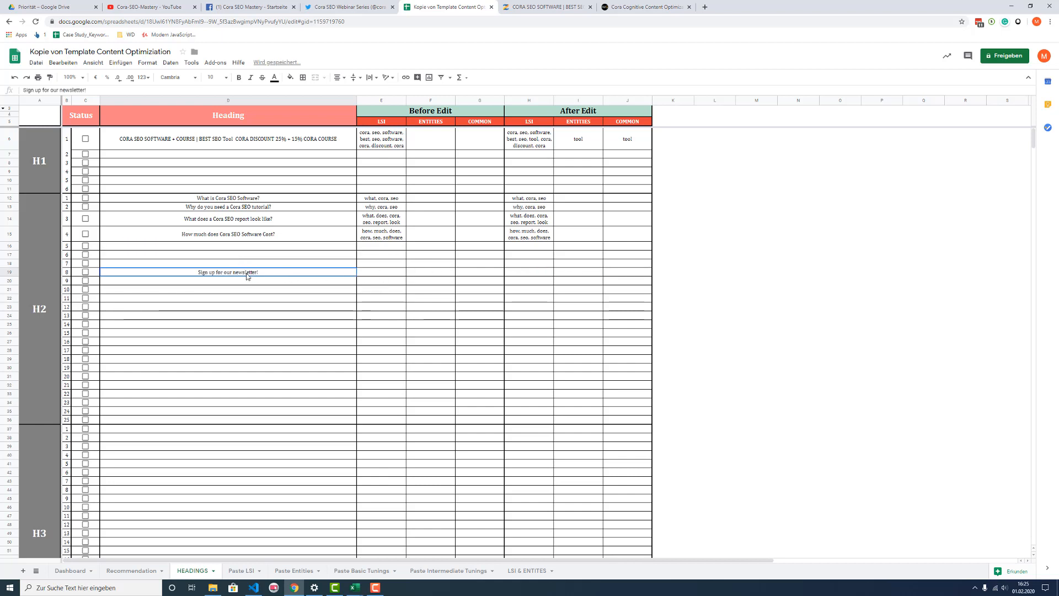
key(ctrl+x)
click(232, 246)
key(ctrl+v)
click(256, 274)
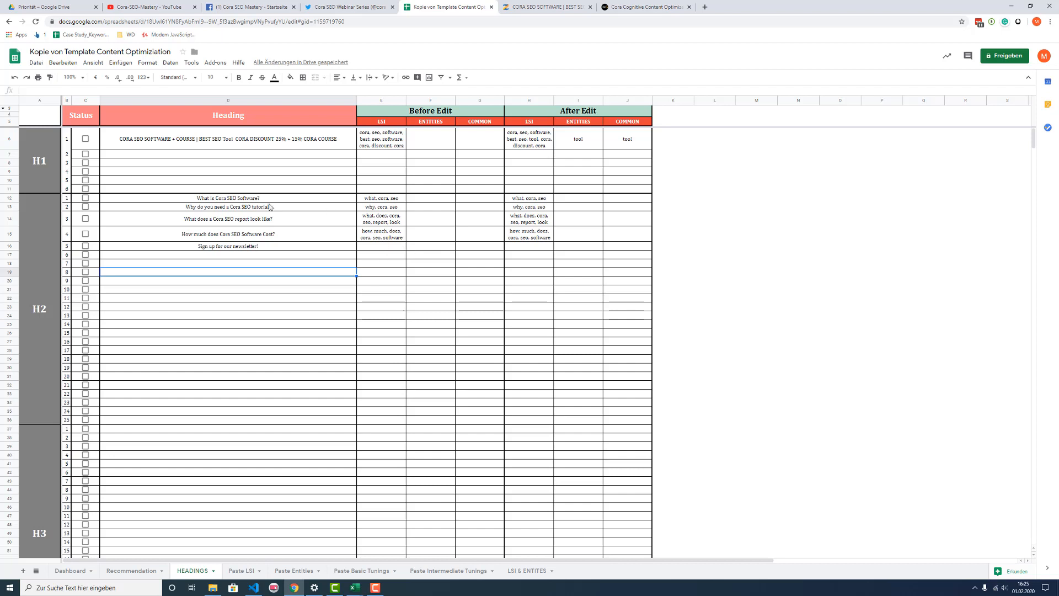
Step: On the Recommendation sheet, enter 1 as the Added Words count for the keyword "information" under Add more of these Words
click(223, 200)
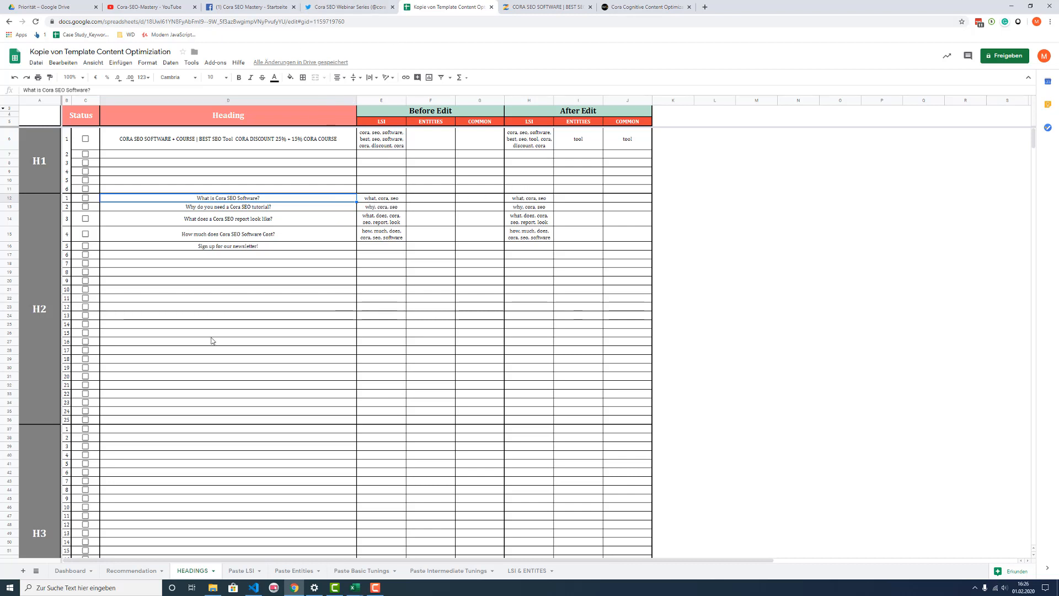
click(131, 571)
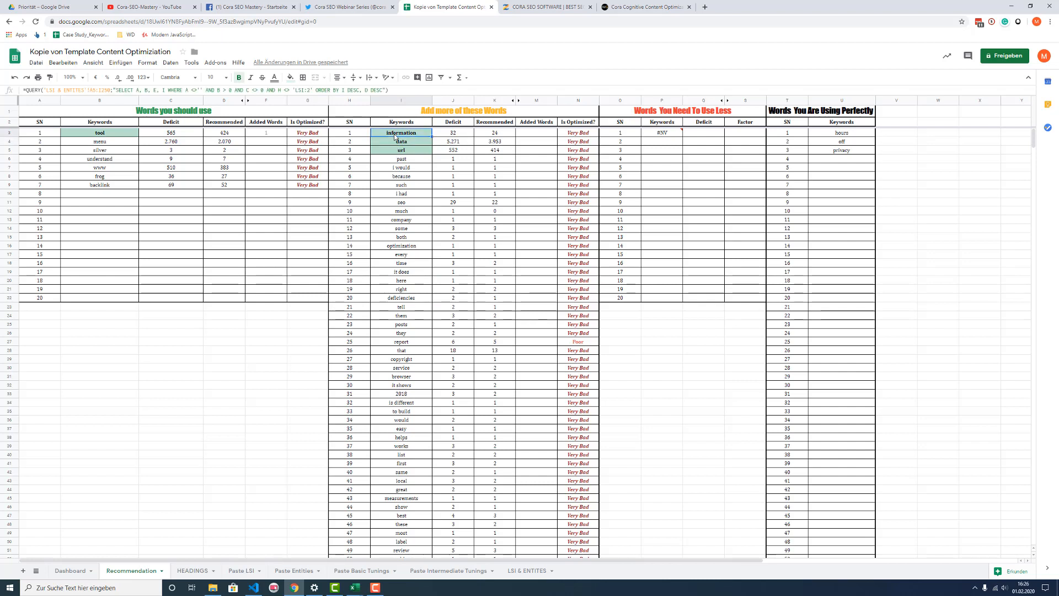
click(530, 133)
text(1)
click(522, 149)
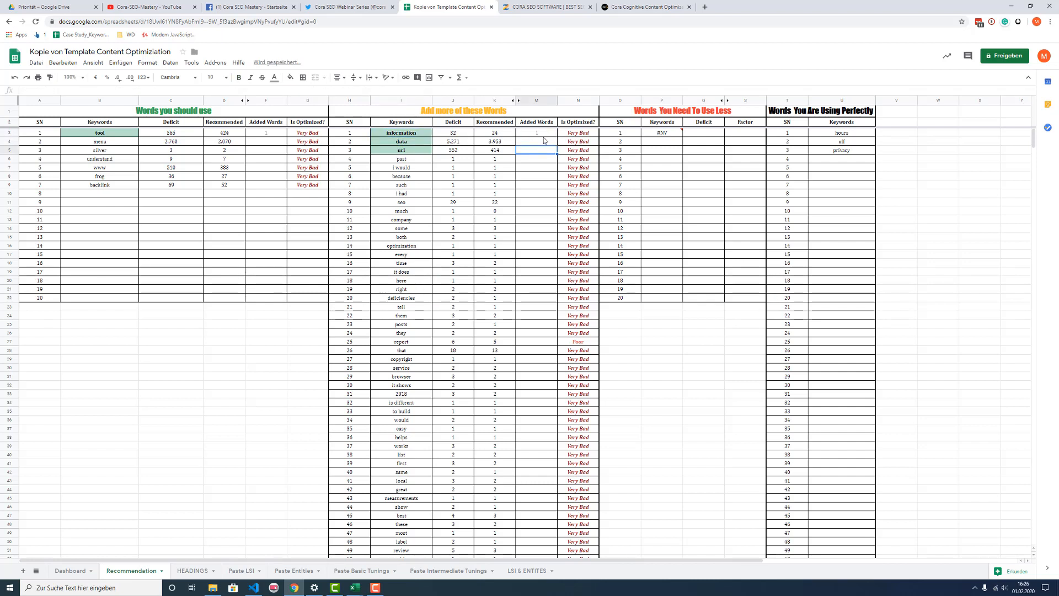
click(351, 7)
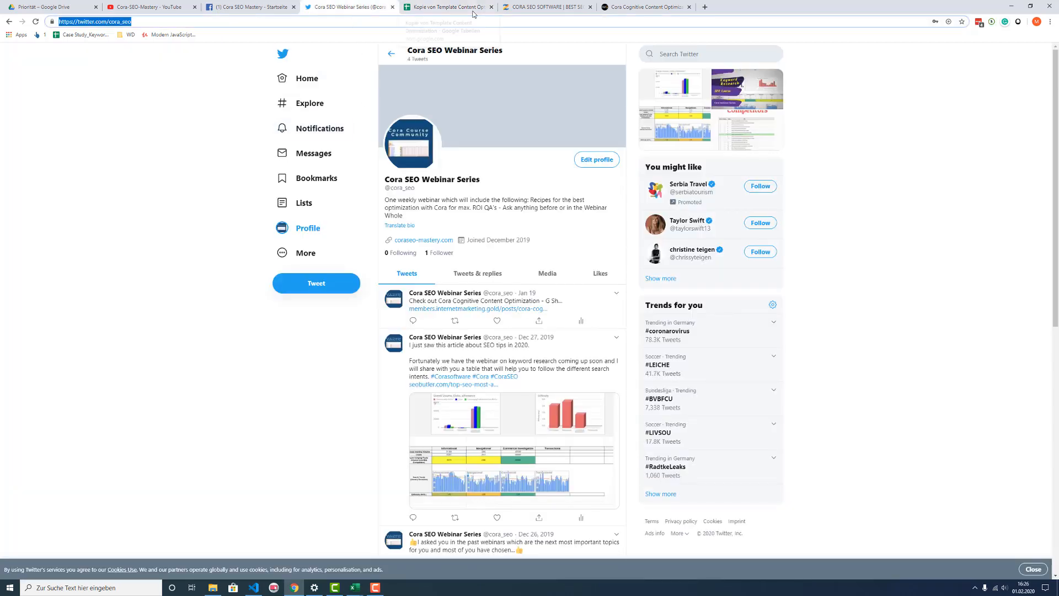
click(540, 8)
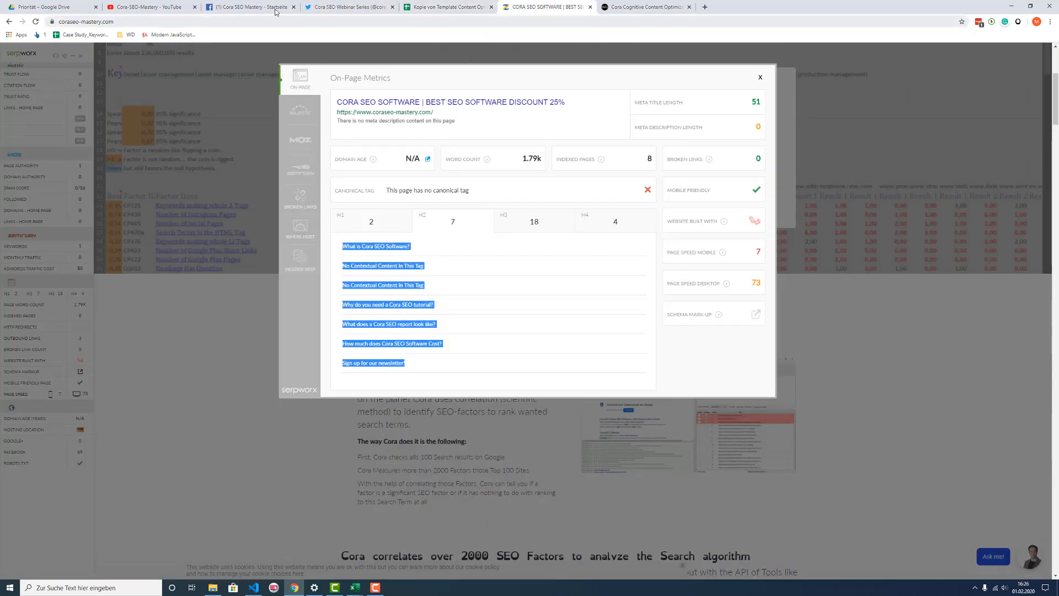
click(447, 7)
Step: On the HEADINGS sheet, append "More Information" to the H2 row 1 heading "What is Cora SEO Software?"
click(198, 571)
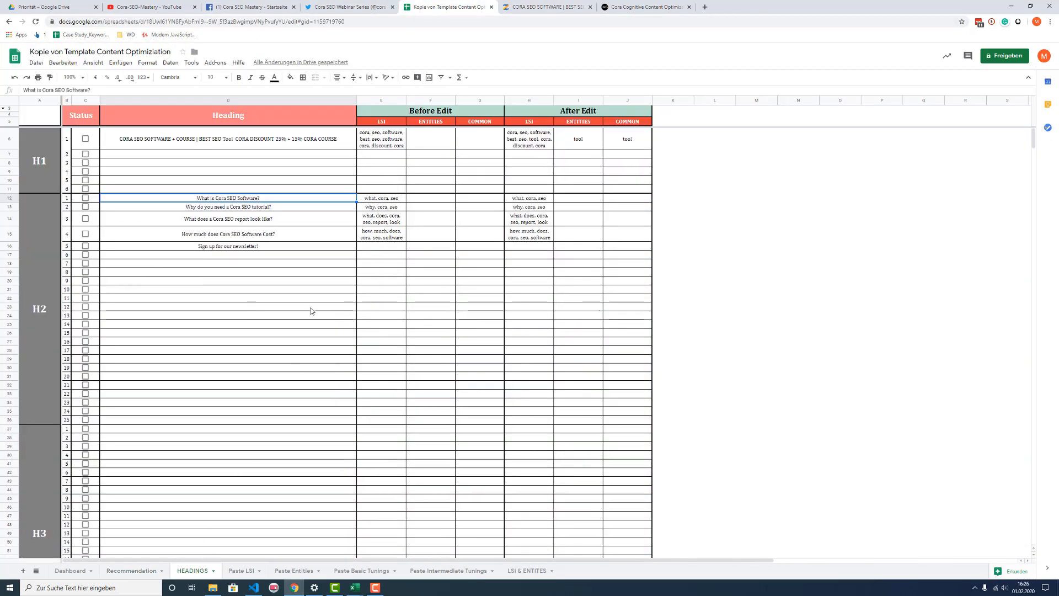
double_click(267, 200)
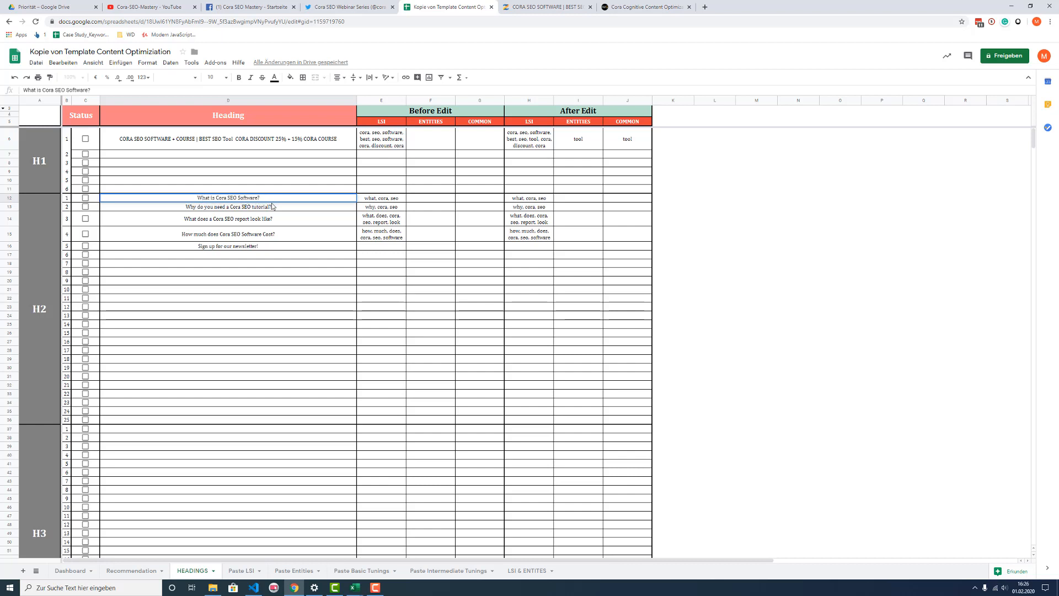
text(More Information)
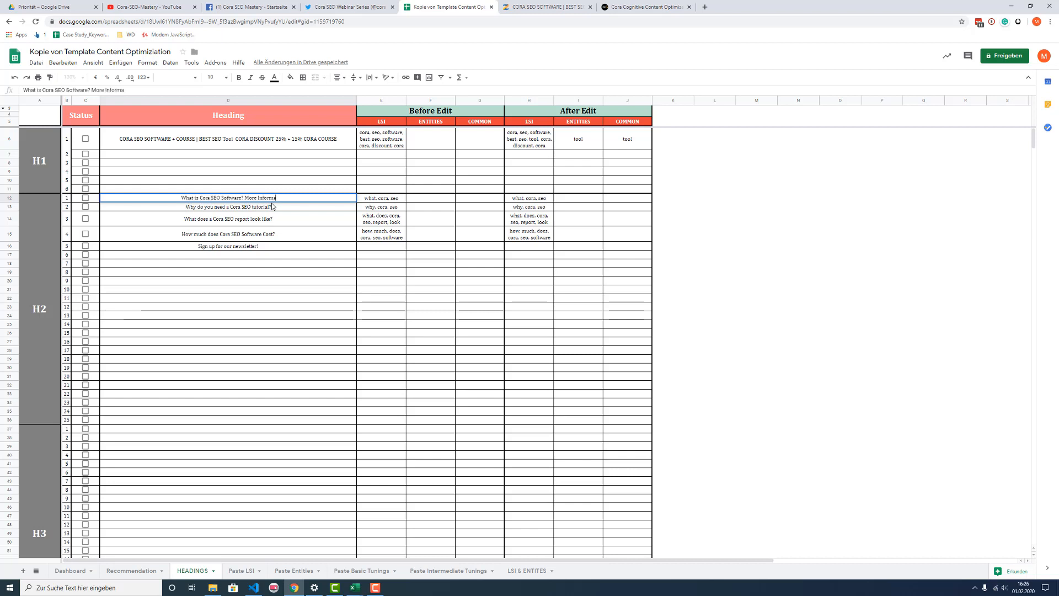
click(268, 273)
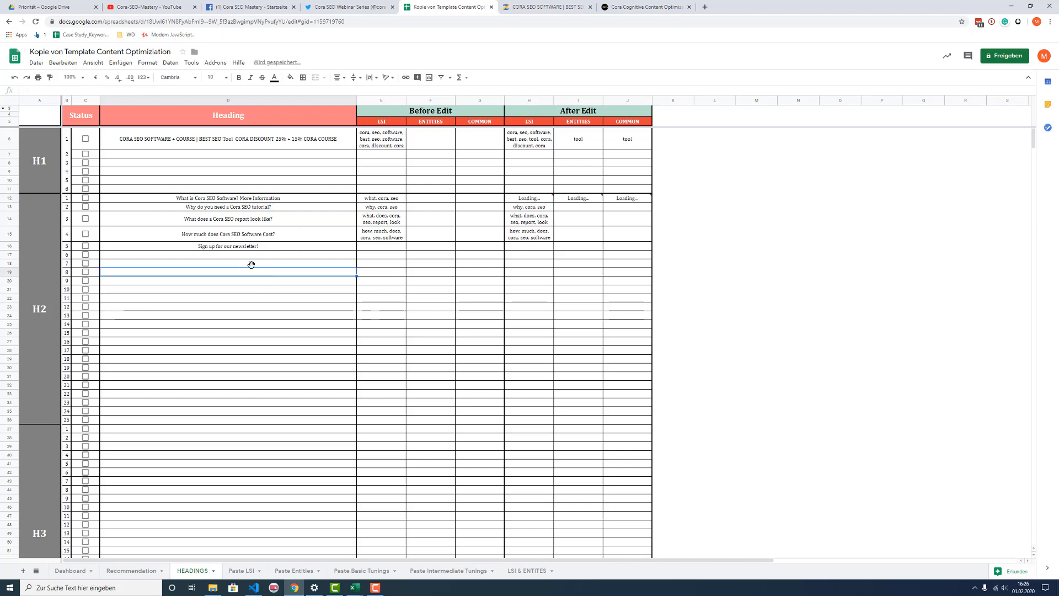
click(273, 198)
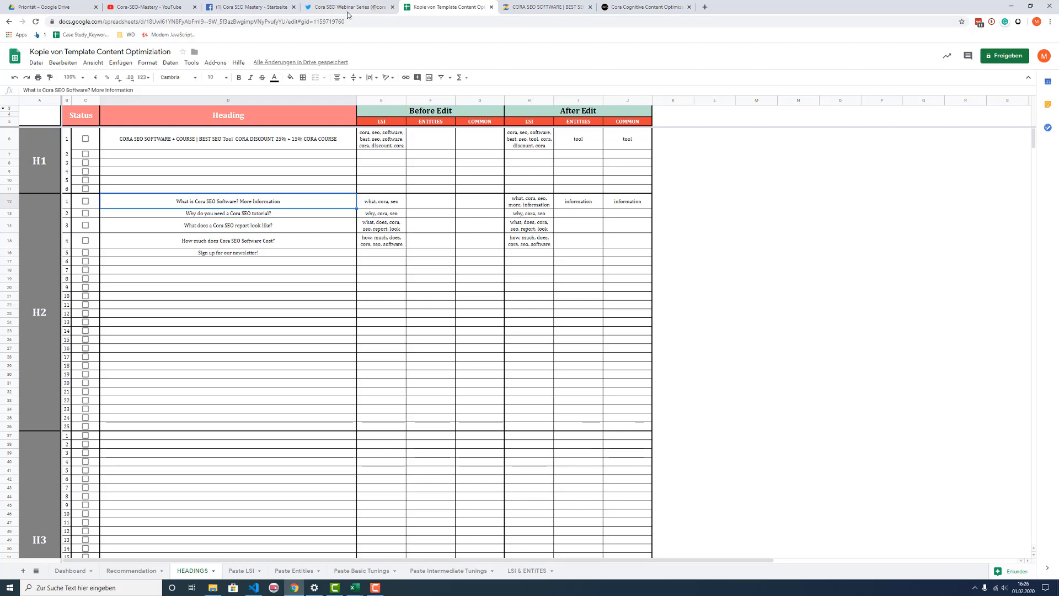
Step: Check the Recommendation sheet, return to HEADINGS and tick the Status checkbox of the H1 row 1 heading
click(145, 570)
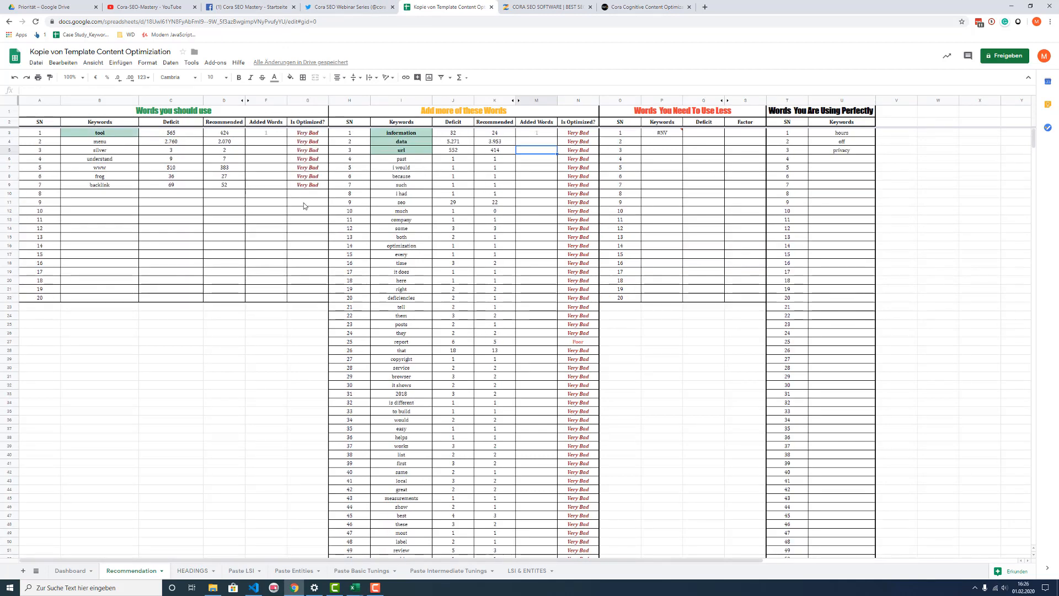
click(192, 570)
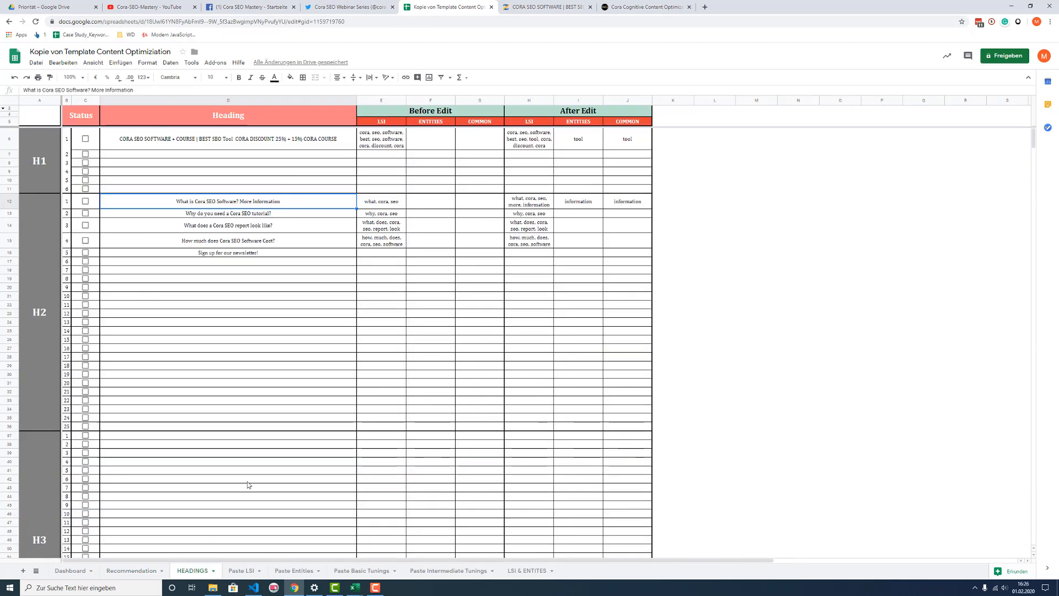
click(228, 227)
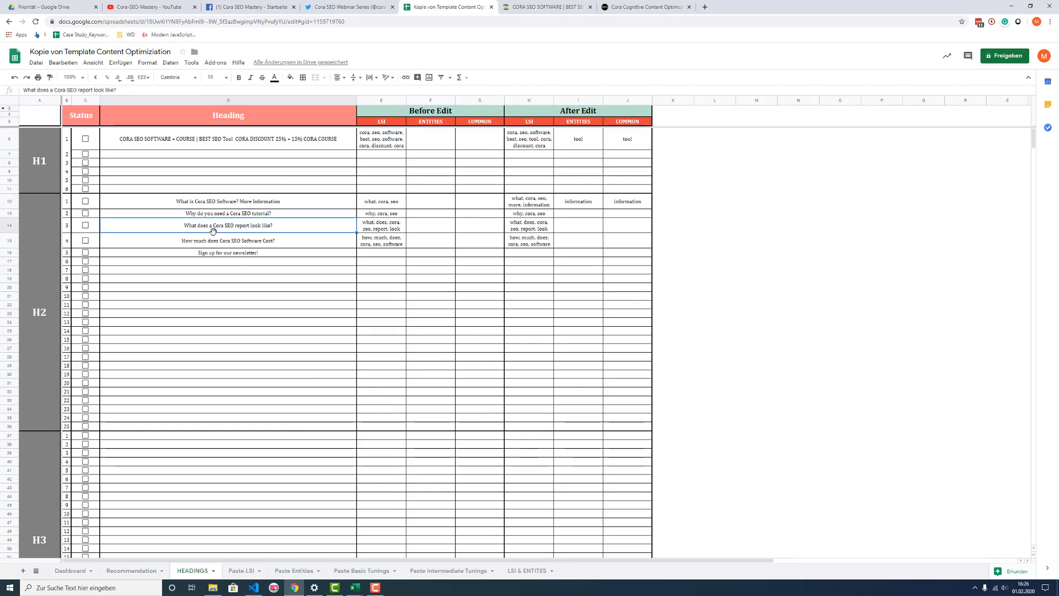
click(84, 139)
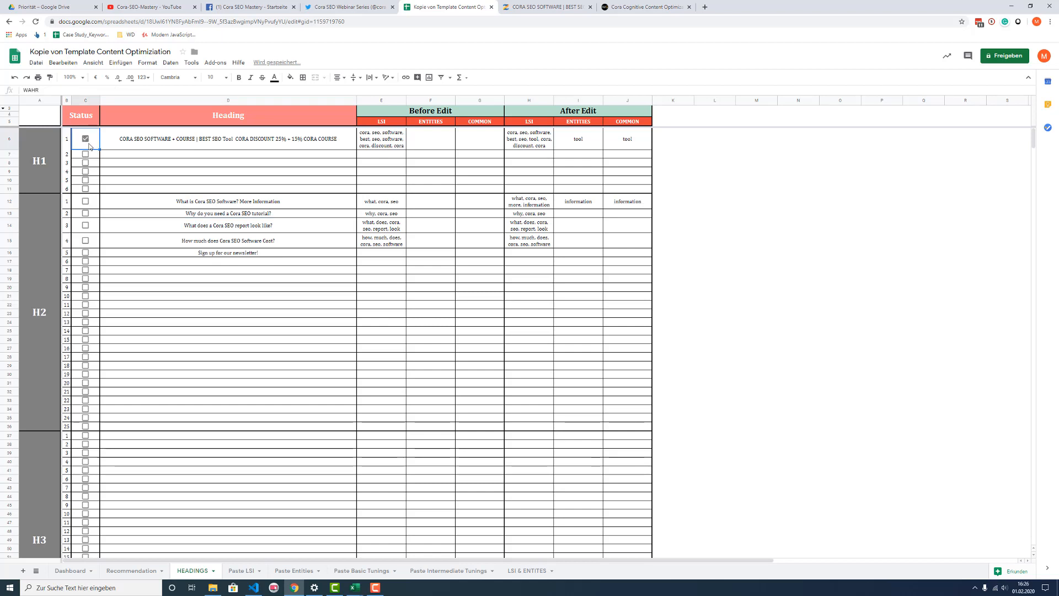
click(147, 143)
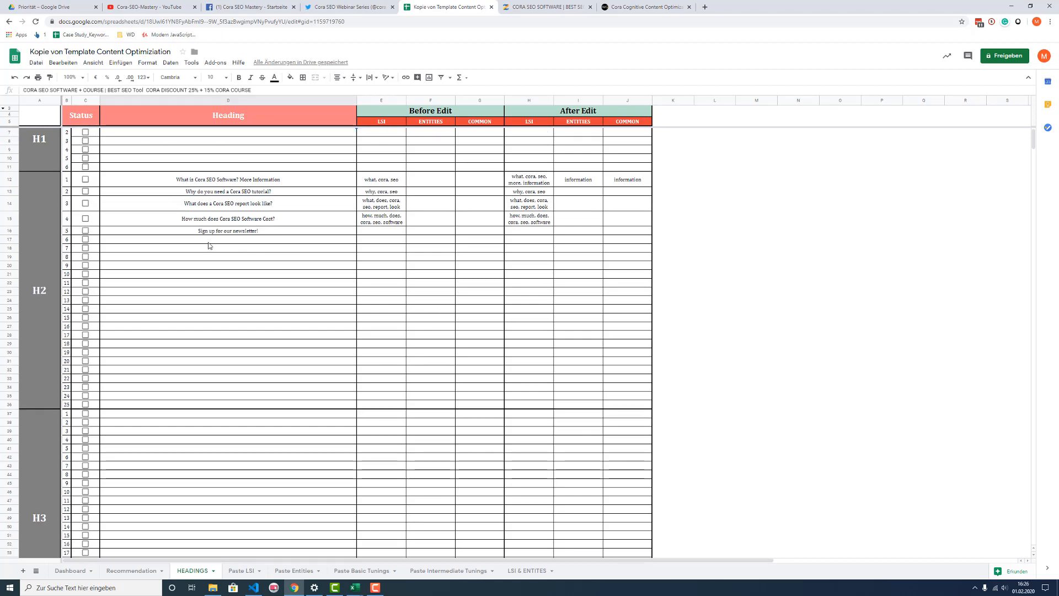
Step: Examine the Before Edit and After Edit keyword cells of the H2 headings and the H3 and H4 sections of the HEADINGS sheet
right_click(212, 247)
click(764, 253)
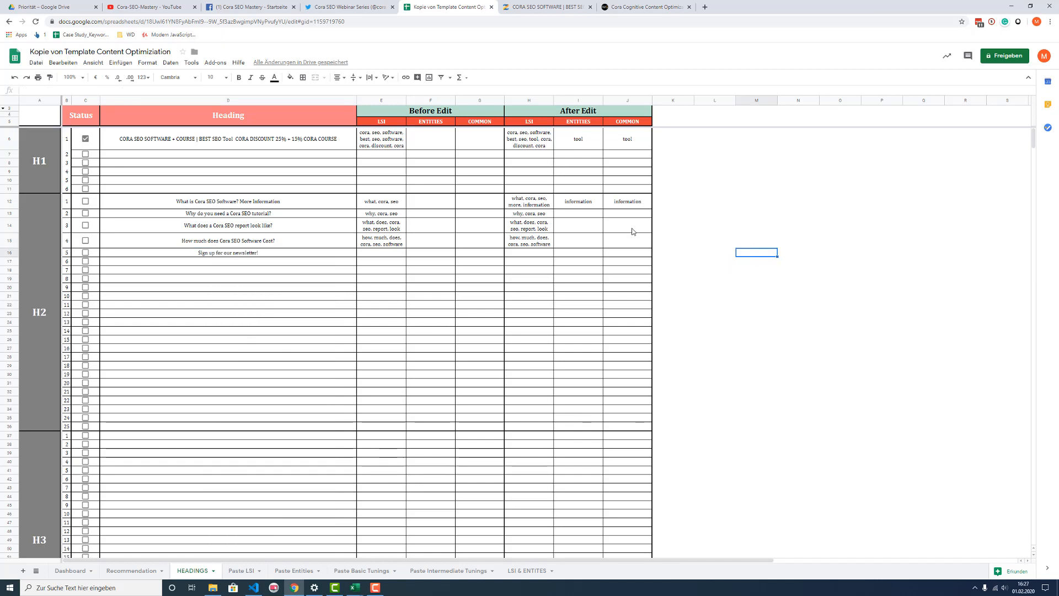
click(582, 214)
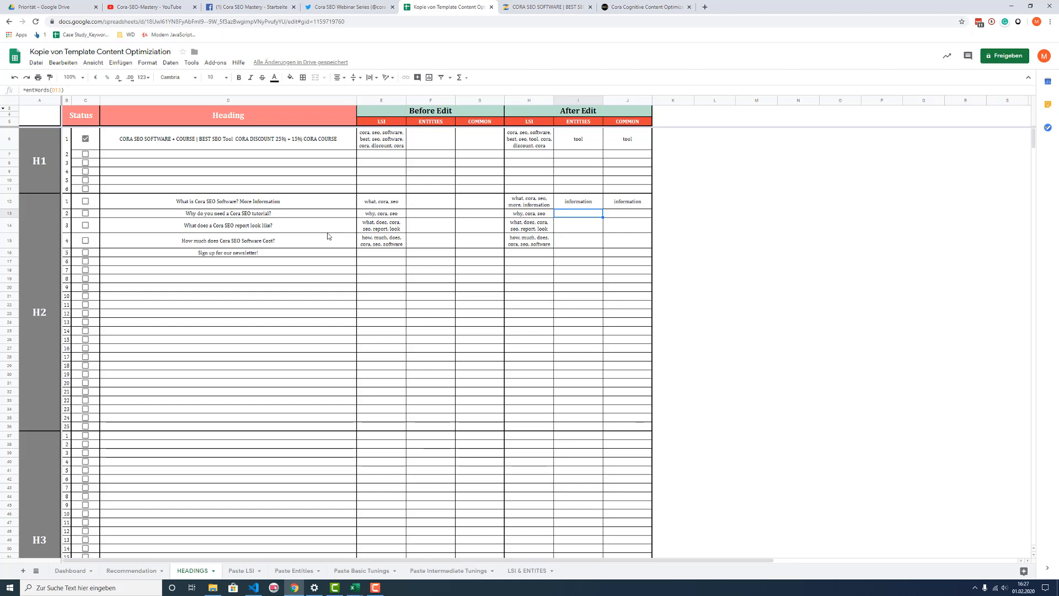
click(511, 214)
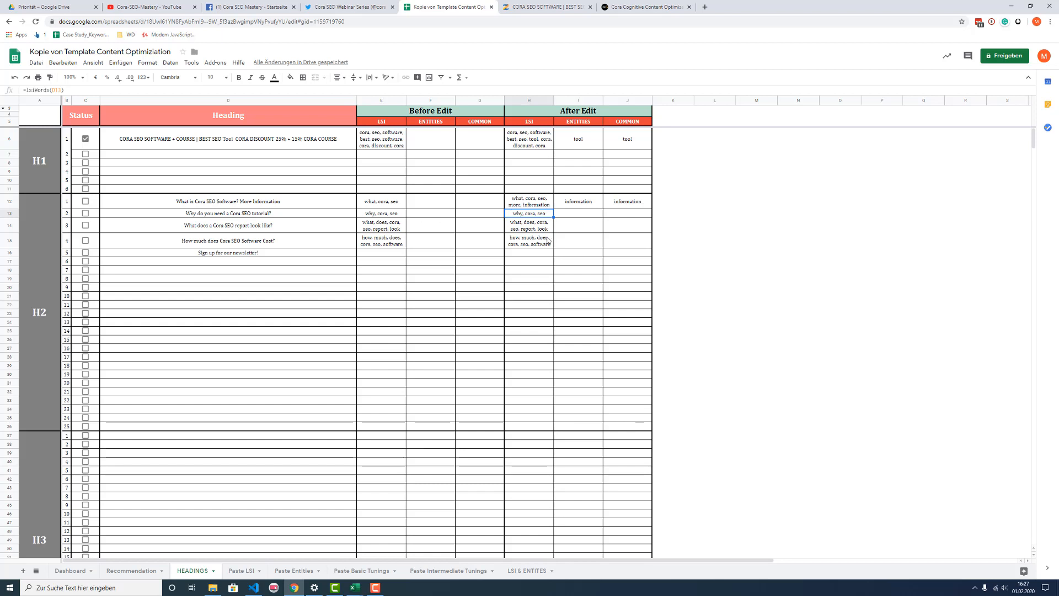
scroll(282, 239, down, 3)
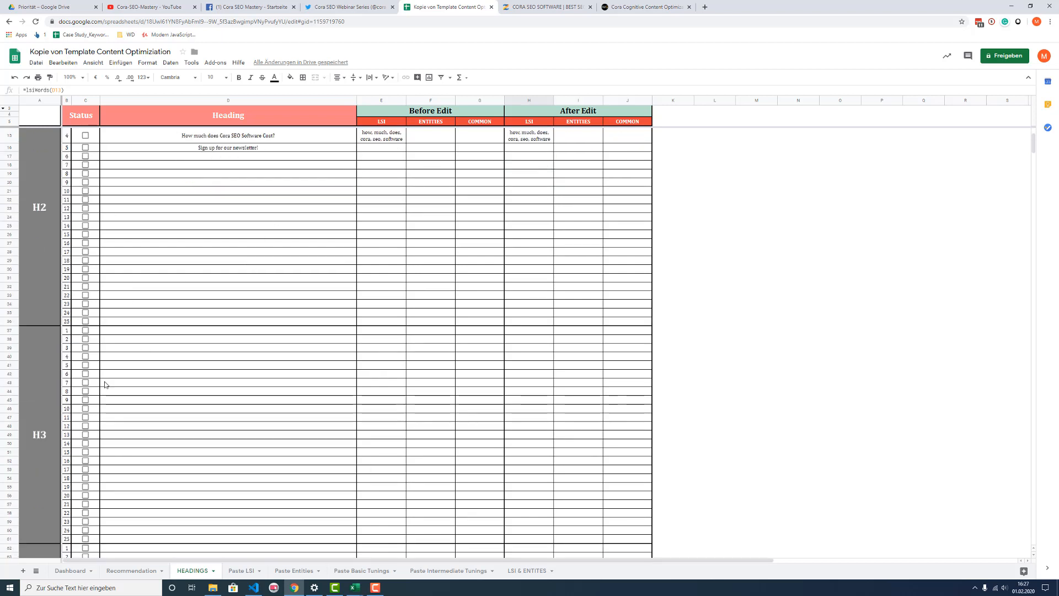
scroll(229, 463, down, 2)
scroll(142, 402, down, 7)
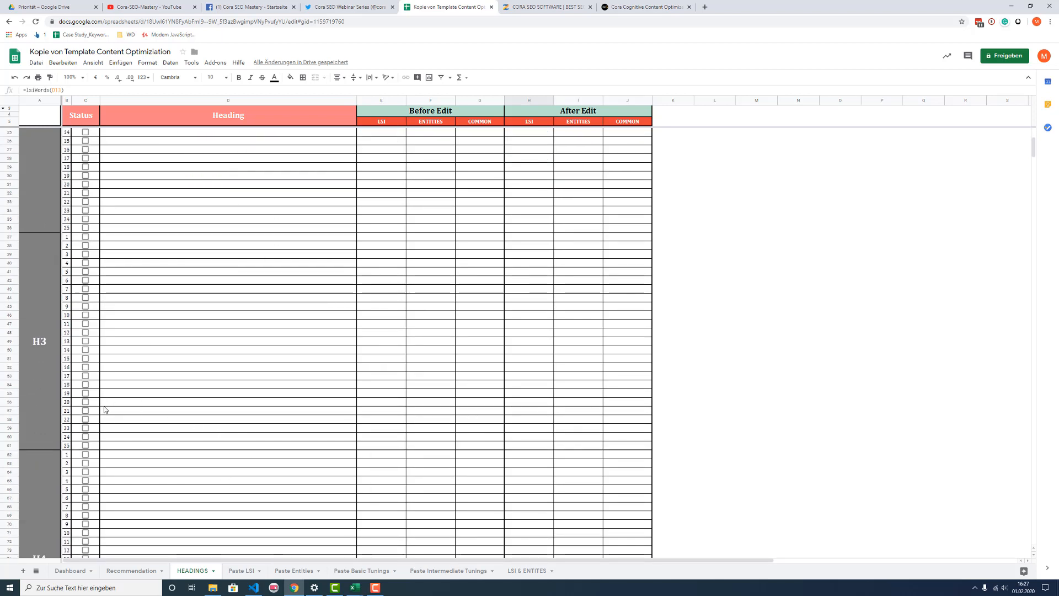
scroll(204, 433, up, 10)
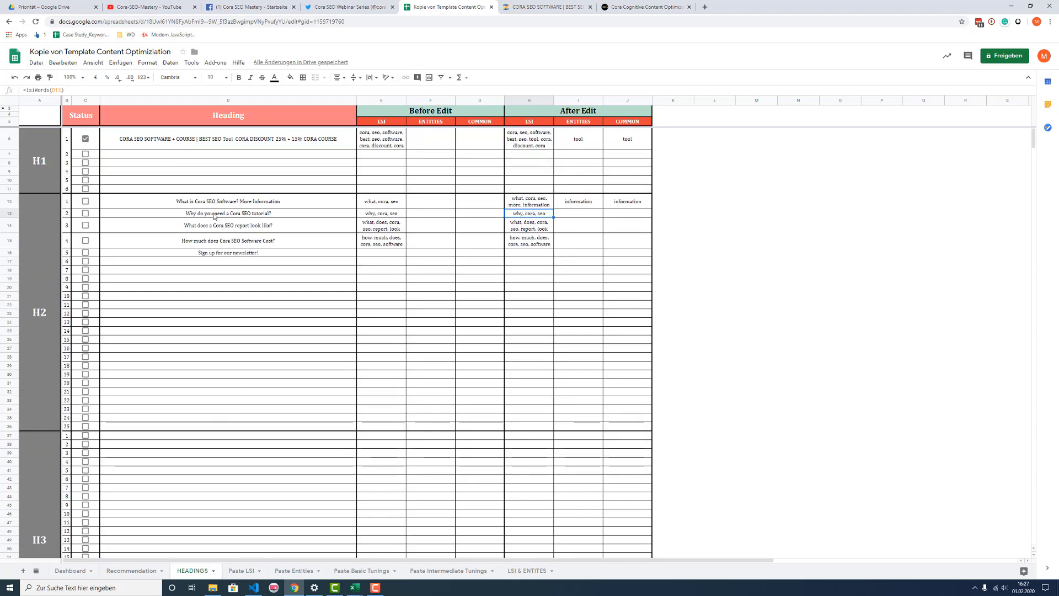
click(216, 148)
click(227, 205)
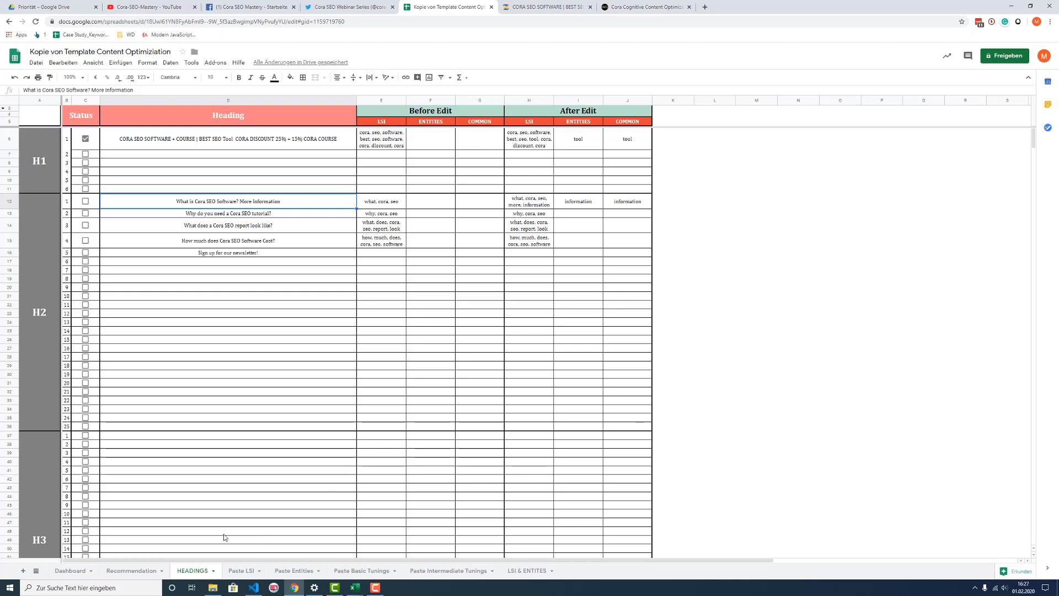
Step: Review the keywords under Words you should use on the Recommendation sheet and the progress figures on the Dashboard sheet
click(137, 572)
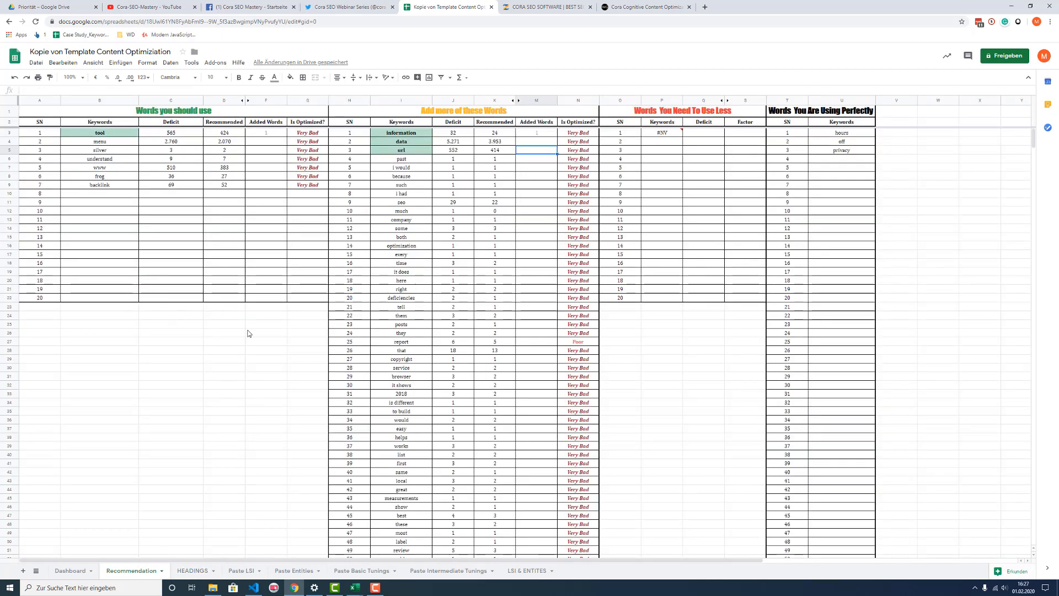
click(151, 410)
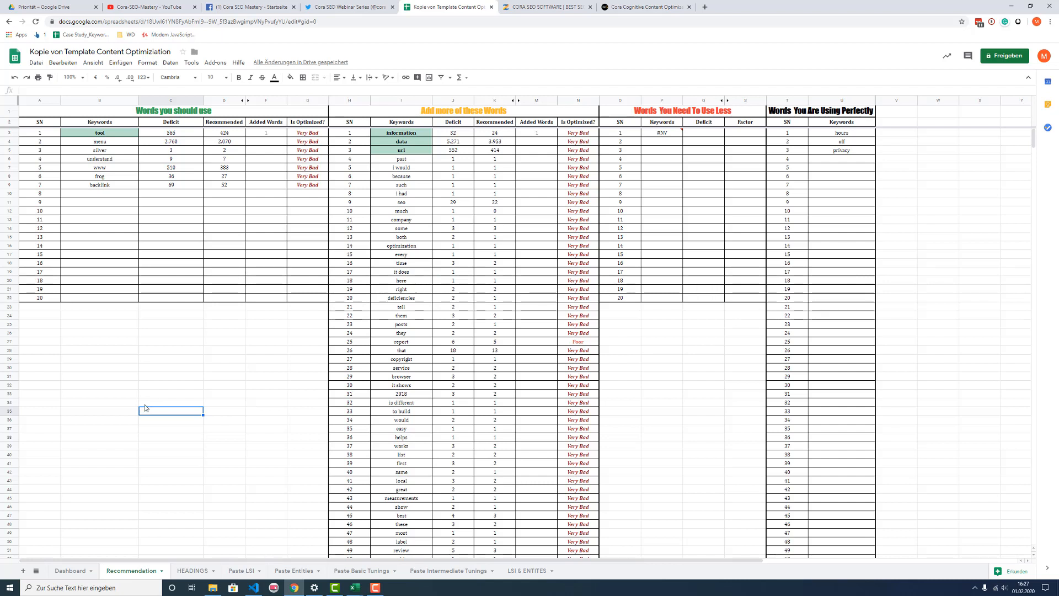
click(135, 167)
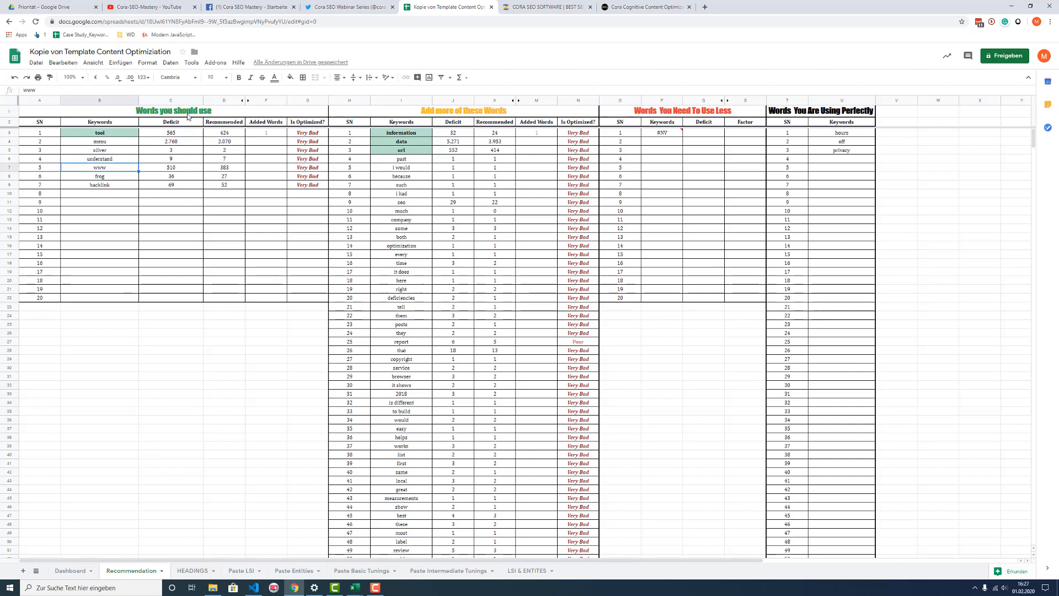
click(185, 113)
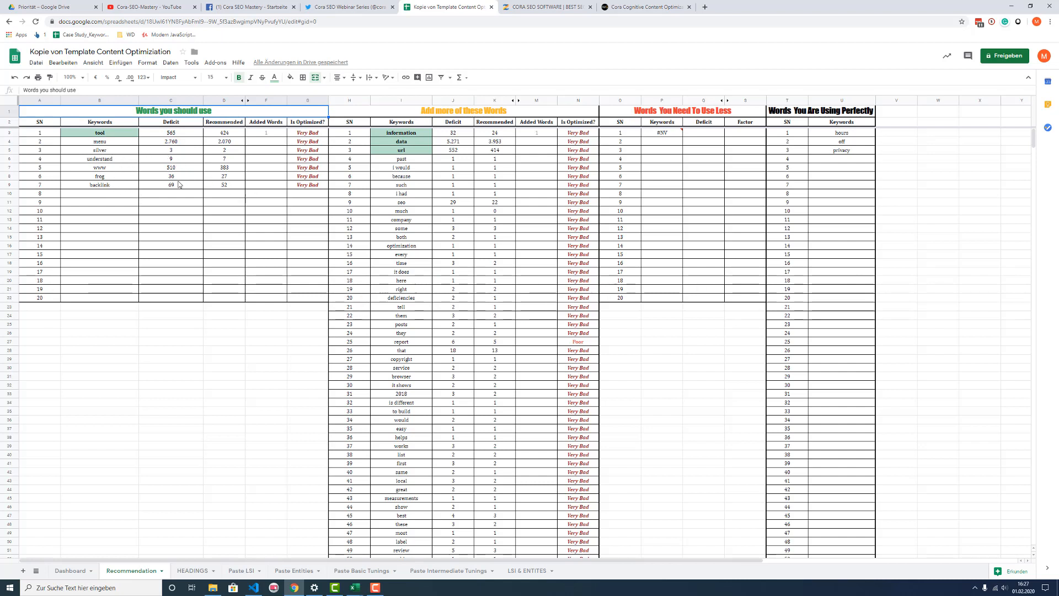
click(107, 141)
click(102, 134)
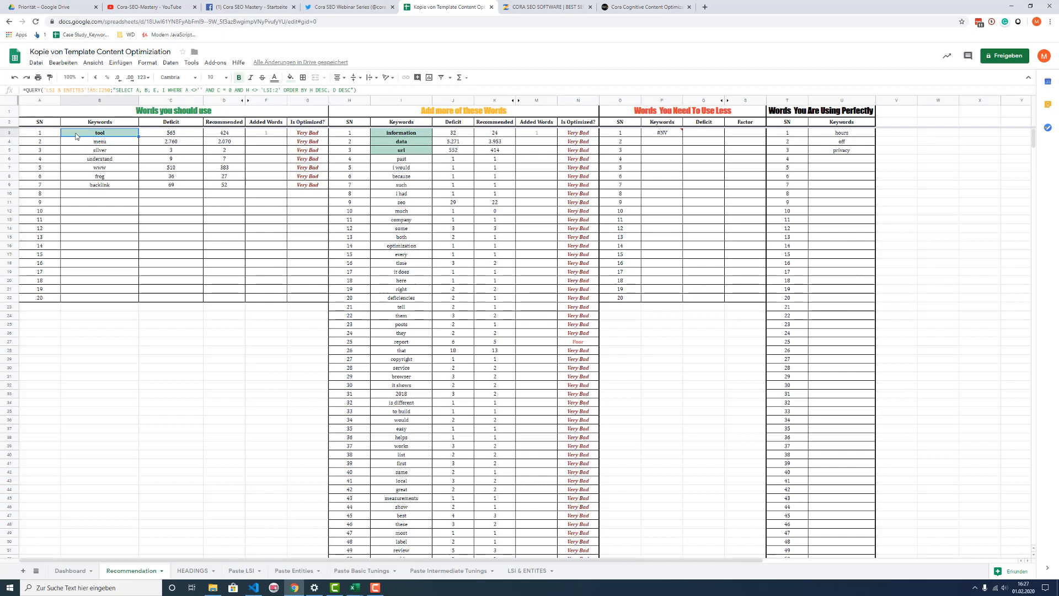
click(111, 142)
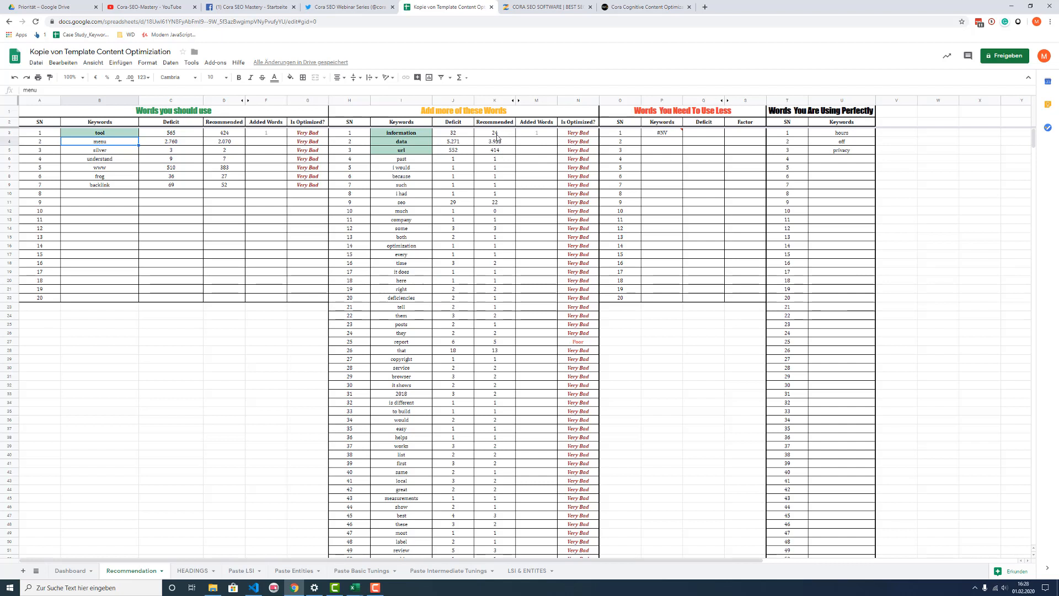
click(75, 570)
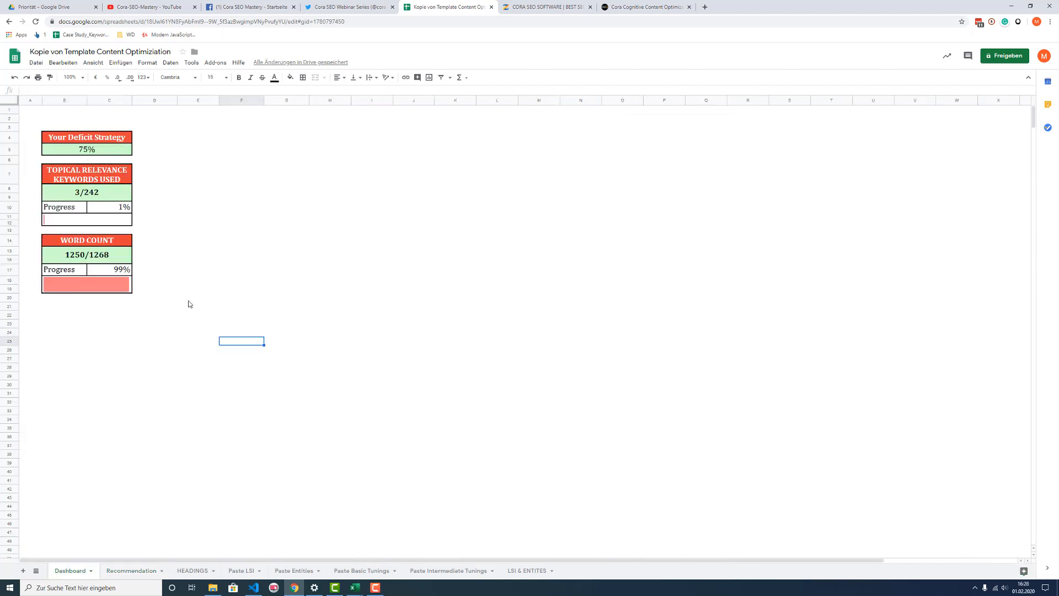
Step: On the Recommendation sheet, change the Added Words count for the keyword "information" first to 18 and finally to 10
click(131, 573)
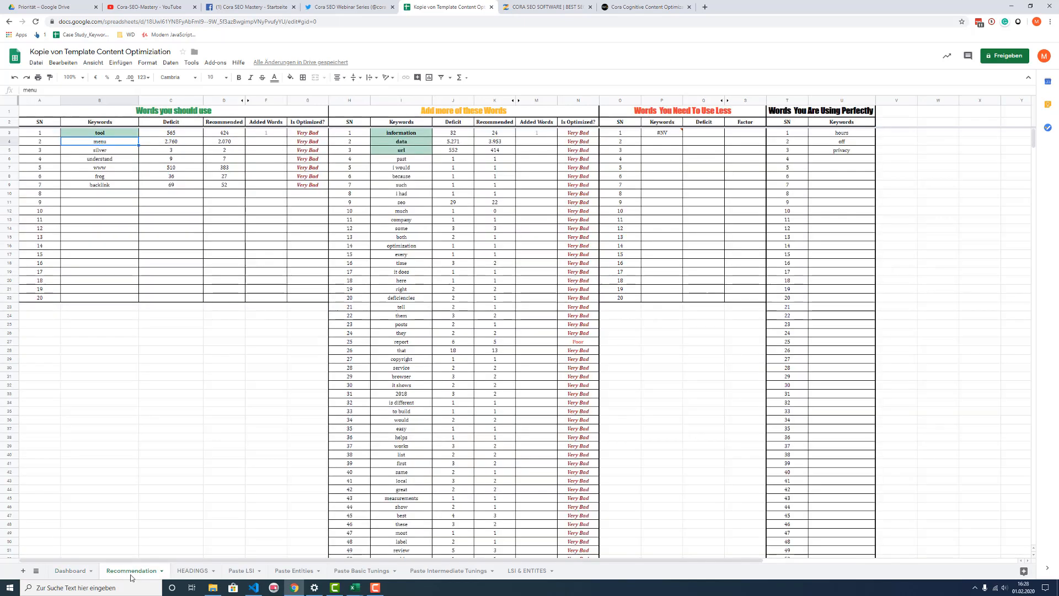
click(535, 133)
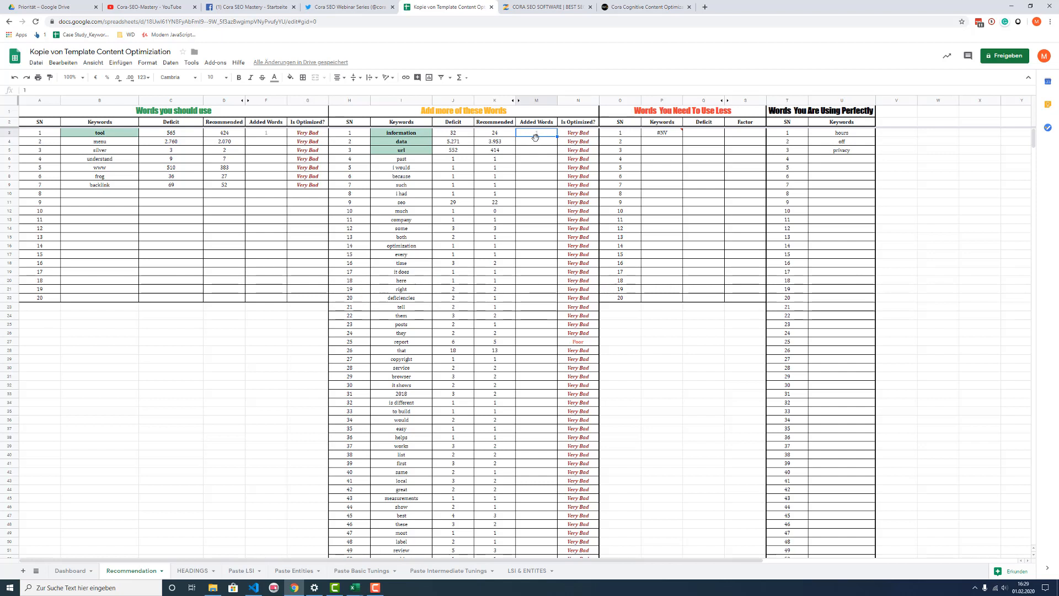
text(18)
click(536, 176)
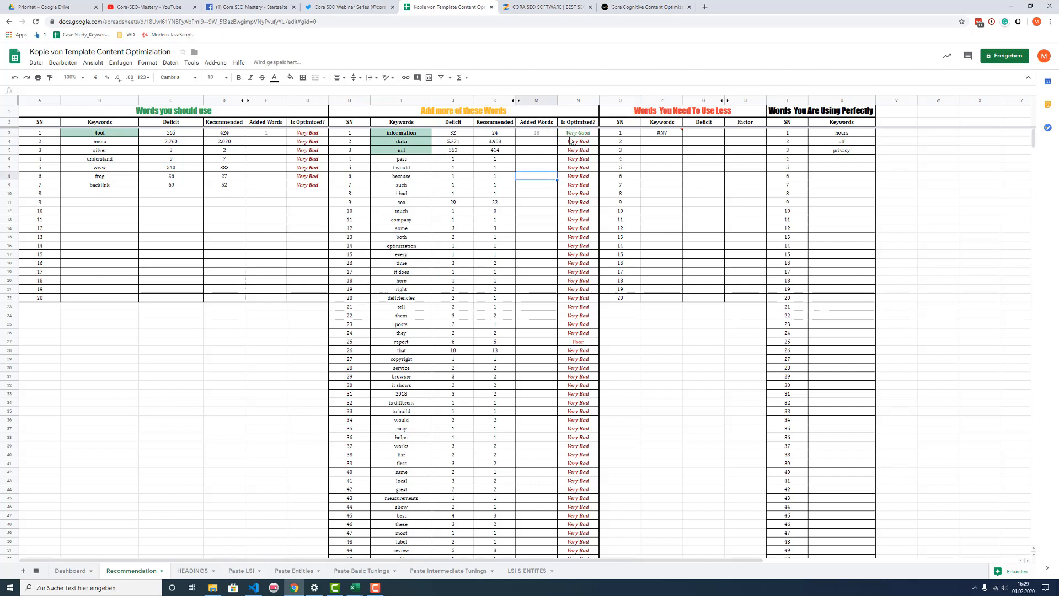
click(539, 137)
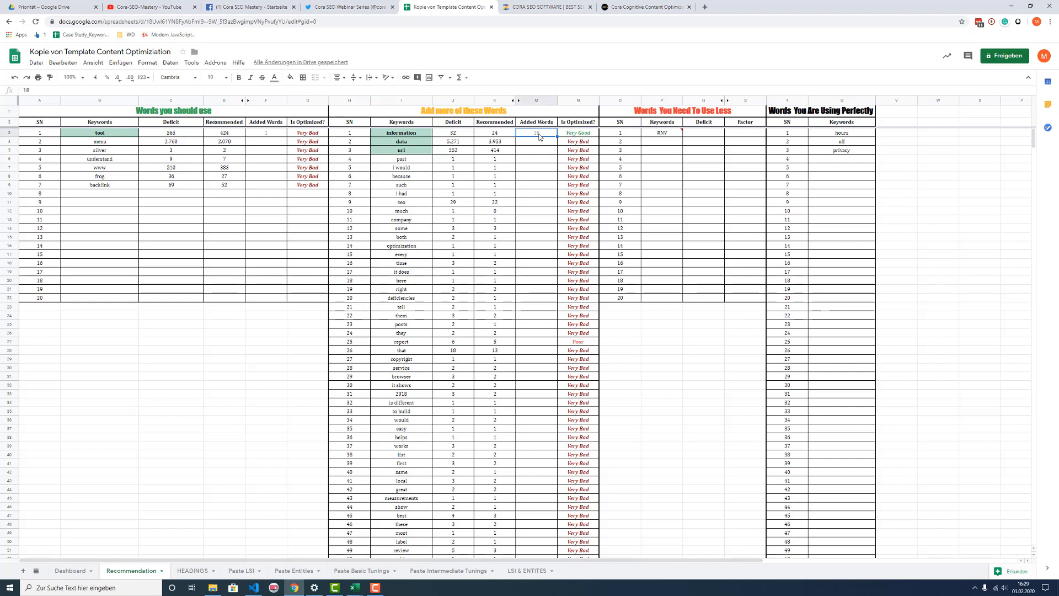
text(10)
click(534, 167)
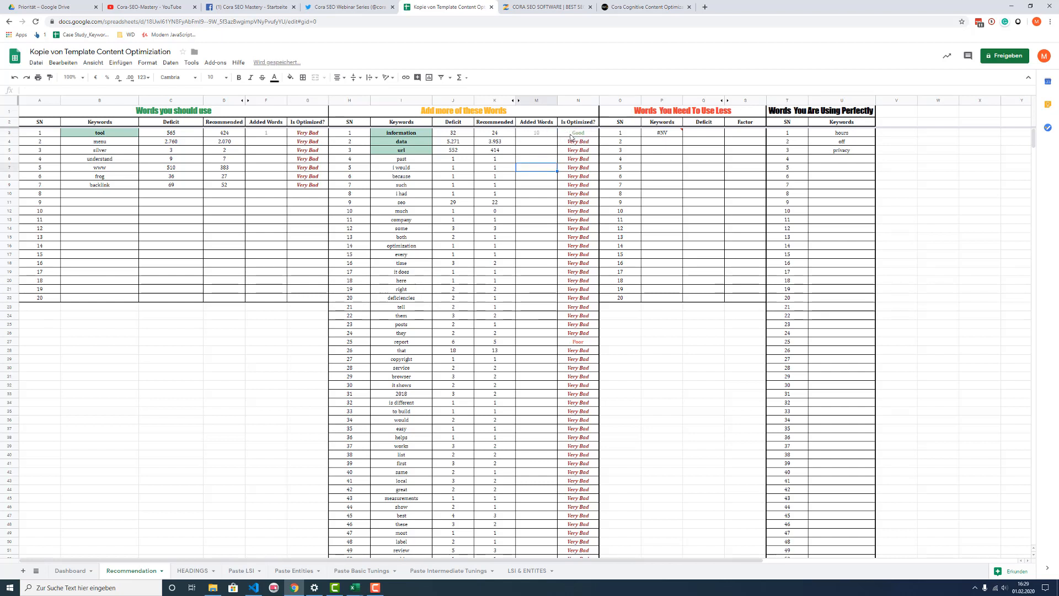
click(537, 134)
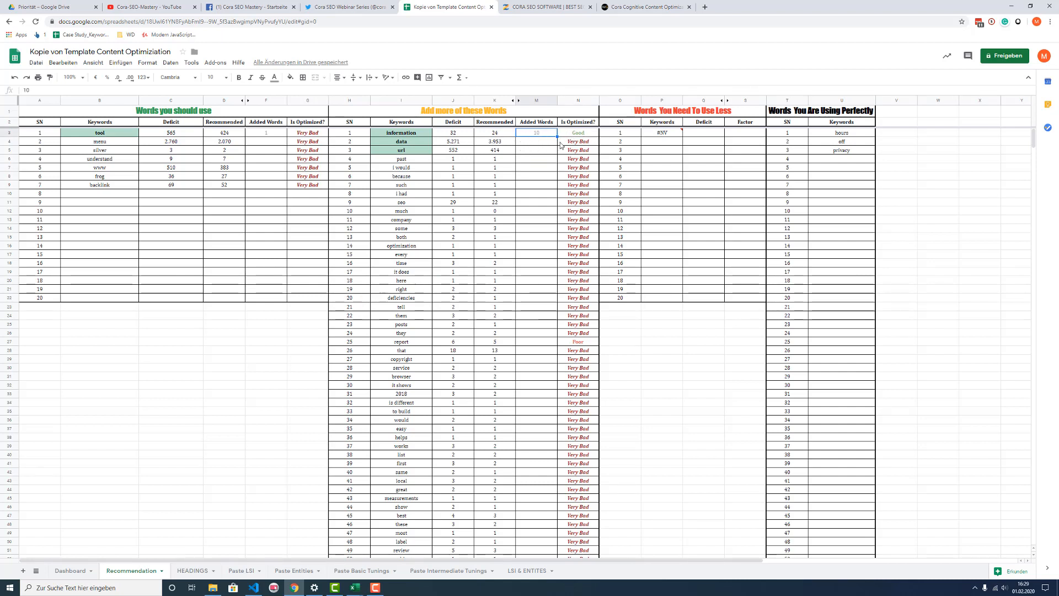
Step: Examine the other keywords under Add more of these Words and the Words You Need To Use Less and Words You Are Using Perfectly lists
click(527, 144)
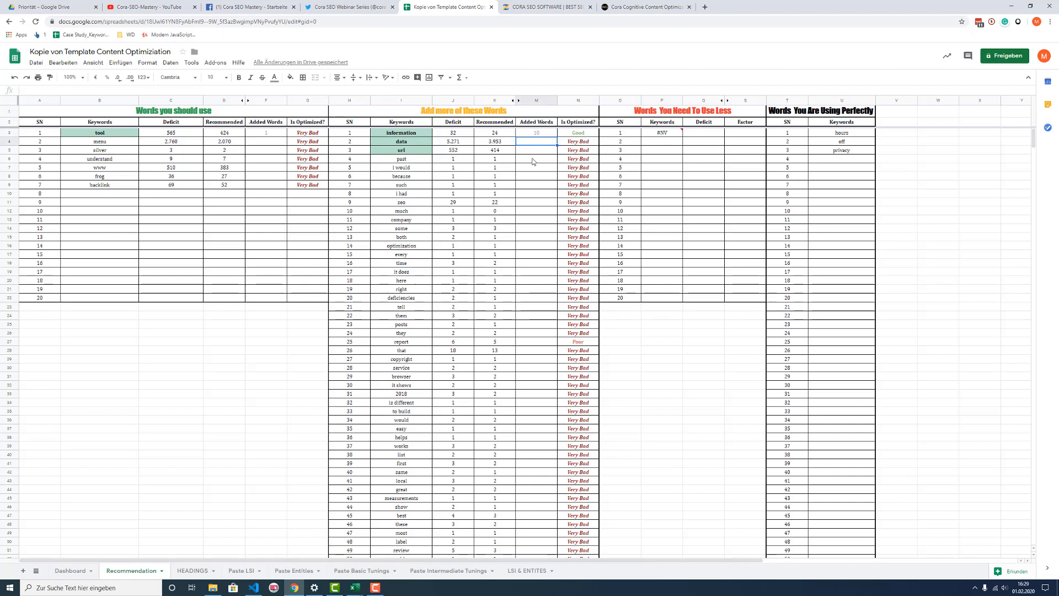
click(526, 152)
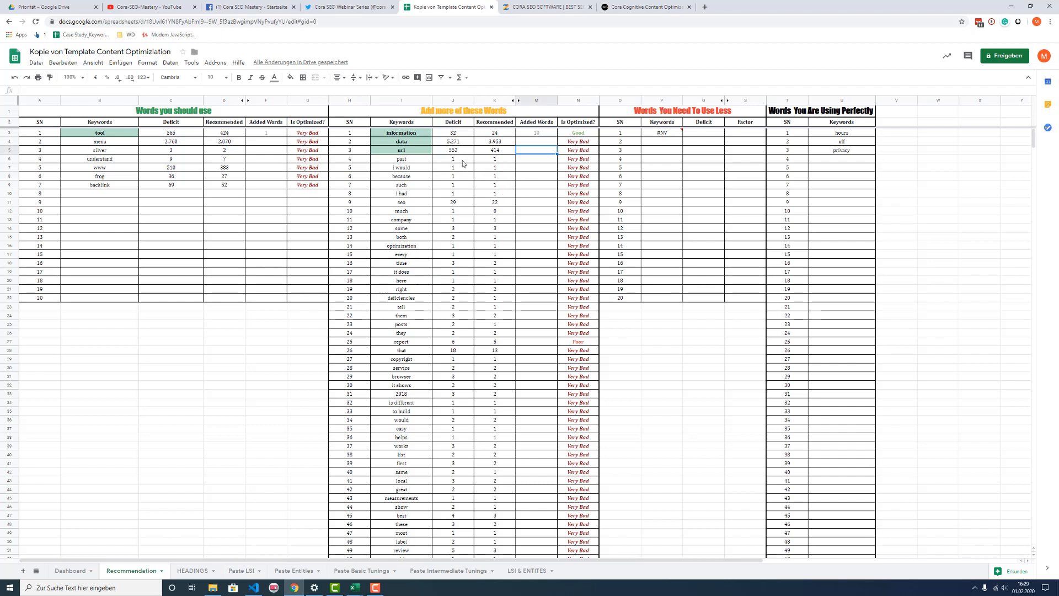
click(400, 152)
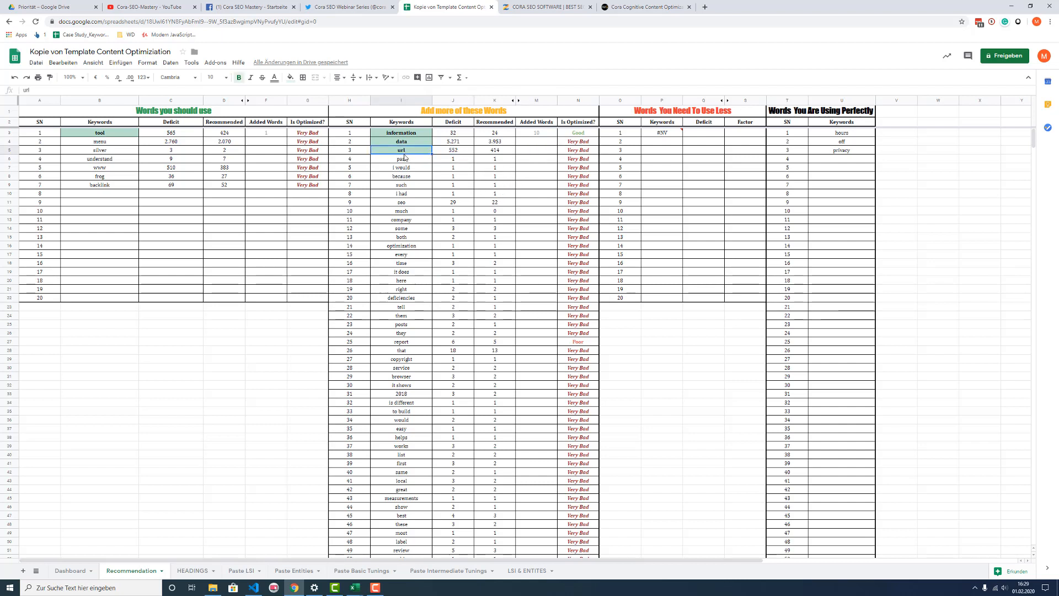
click(470, 161)
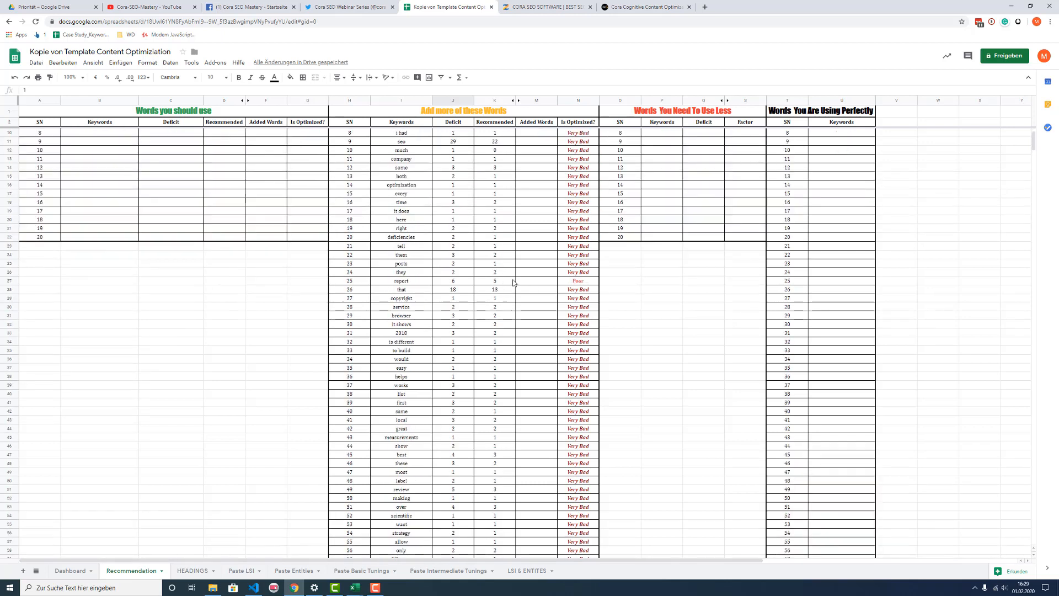
click(671, 152)
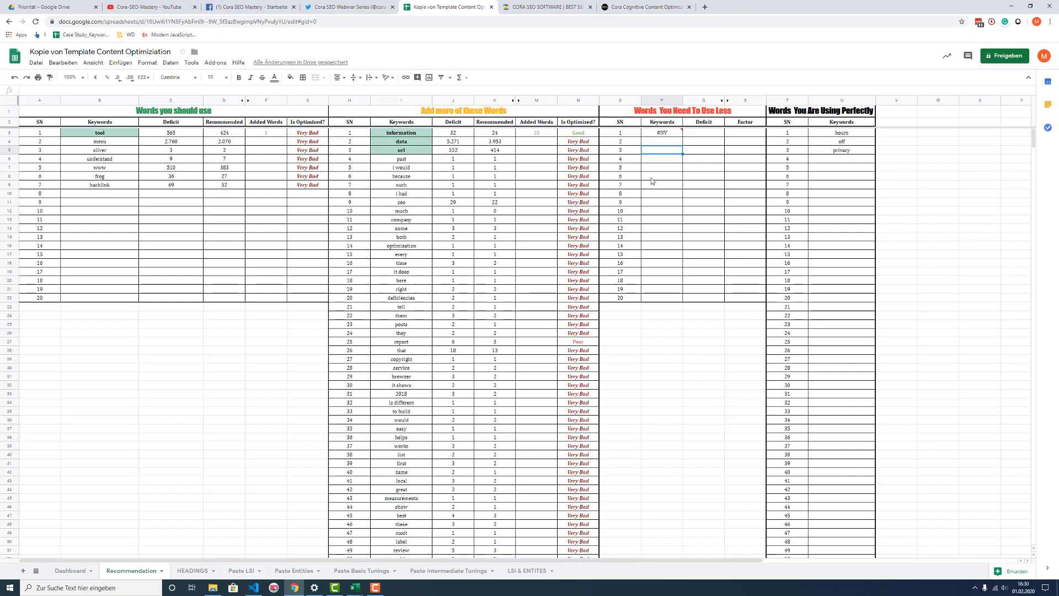
click(650, 335)
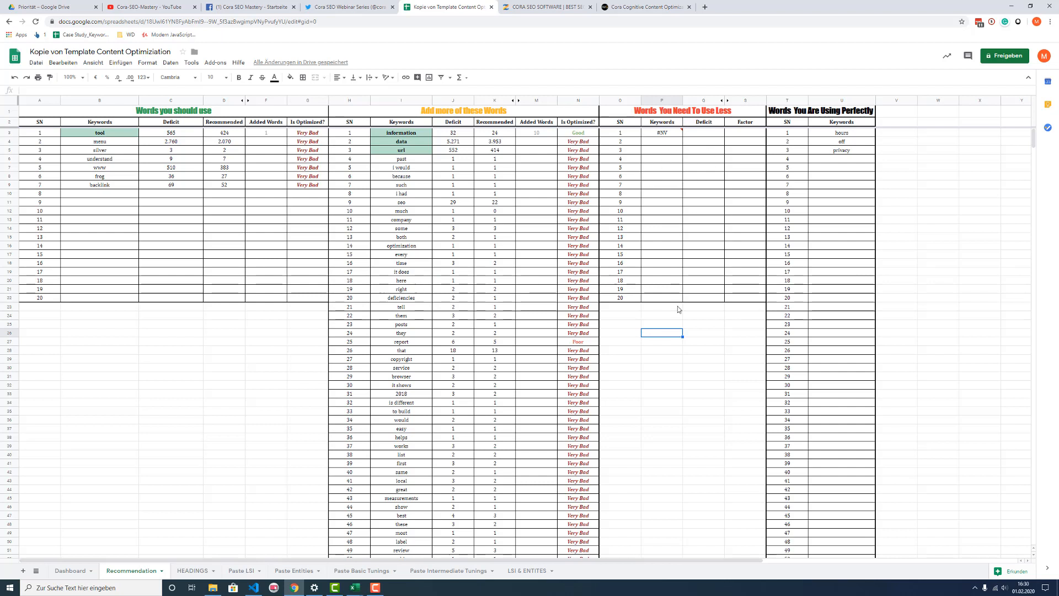
click(713, 377)
click(896, 176)
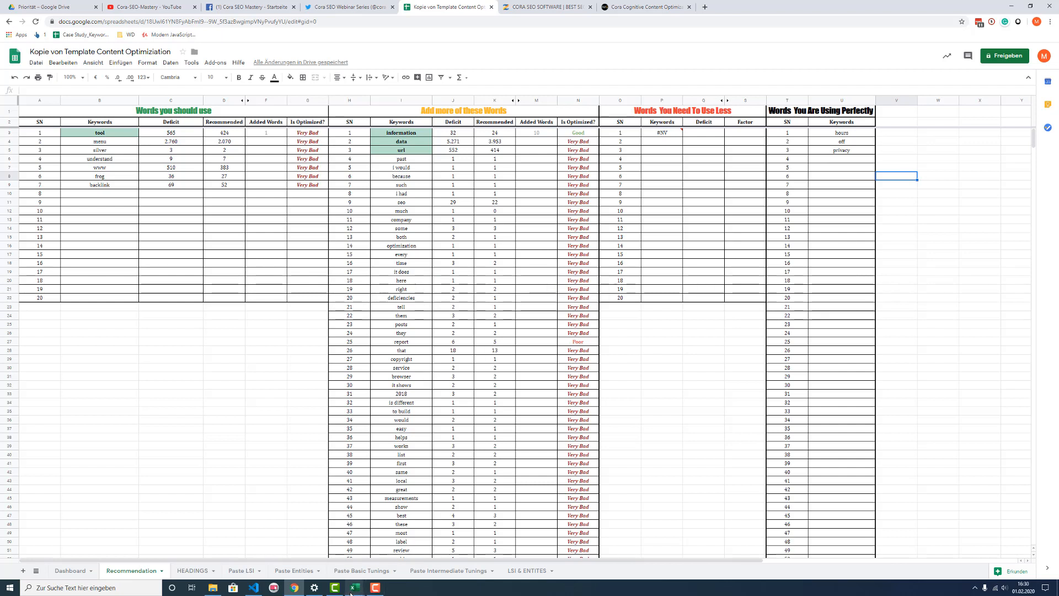
mouse_move(354, 588)
scroll(238, 413, down, 2)
scroll(237, 413, up, 2)
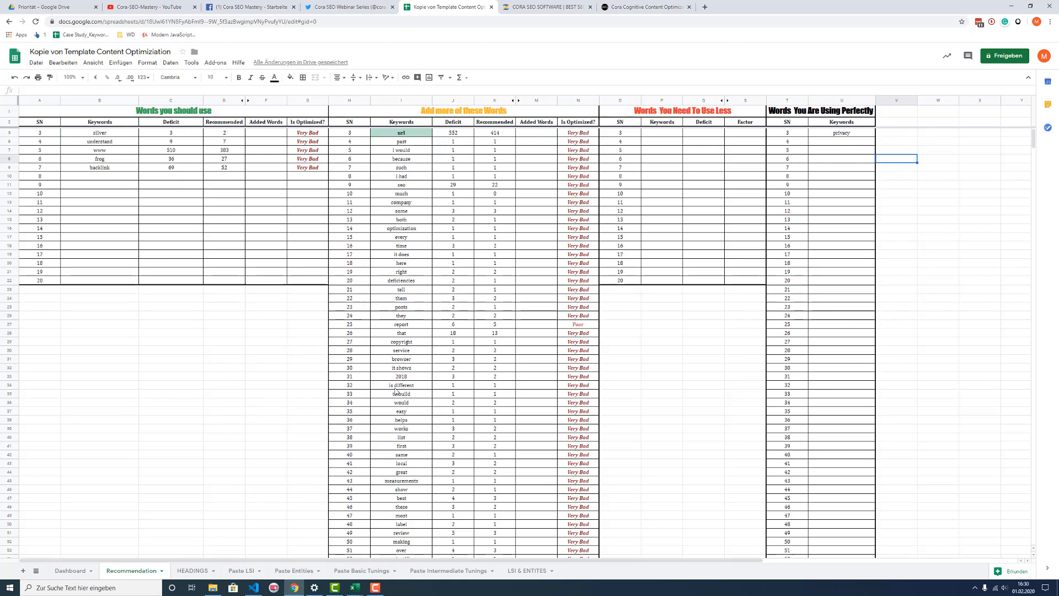
scroll(386, 339, down, 2)
scroll(403, 337, up, 2)
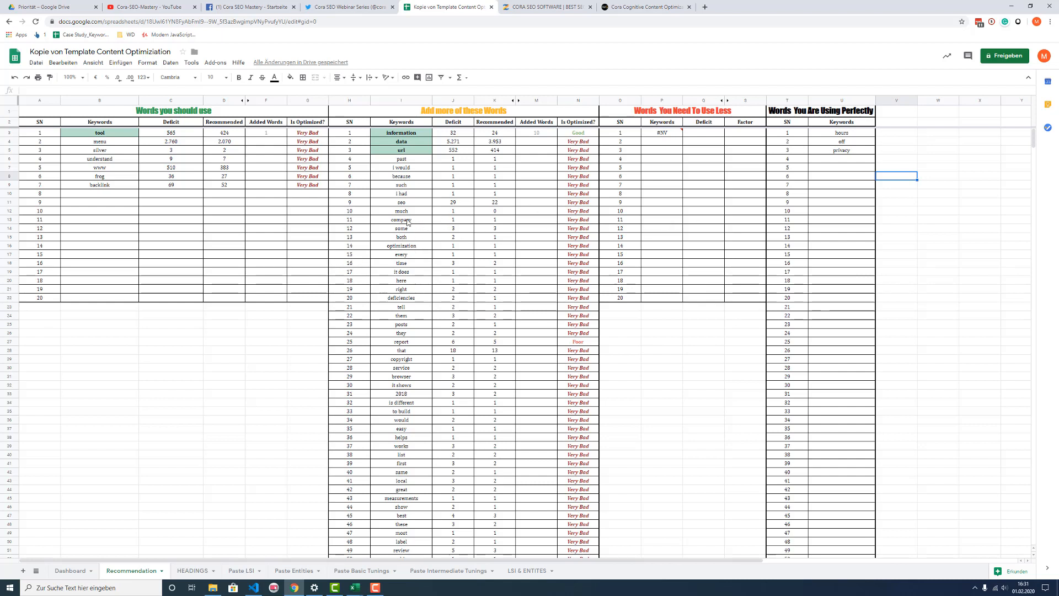
click(196, 342)
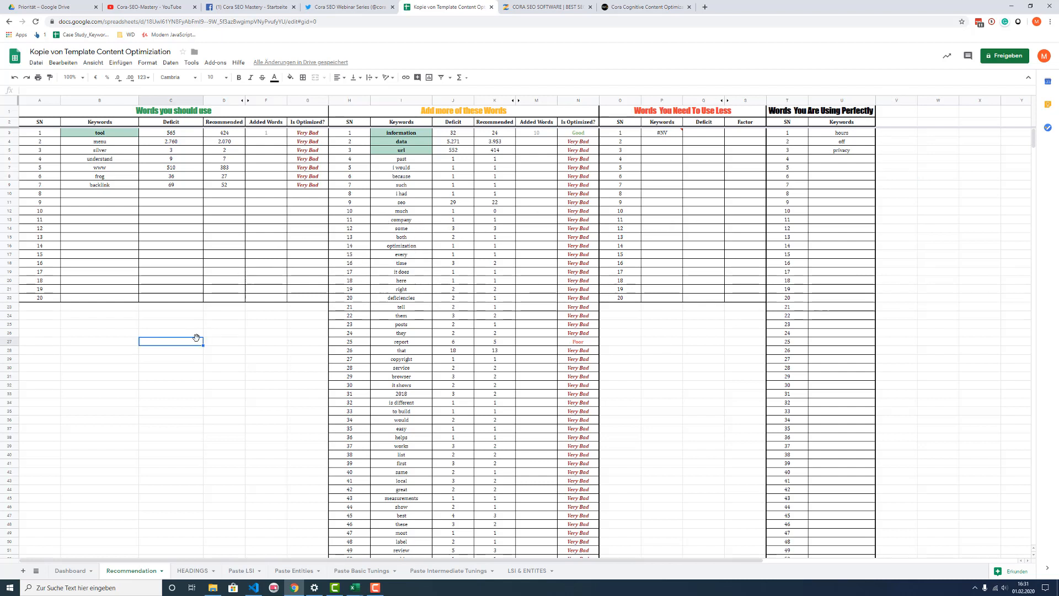
scroll(624, 359, down, 3)
scroll(332, 353, up, 3)
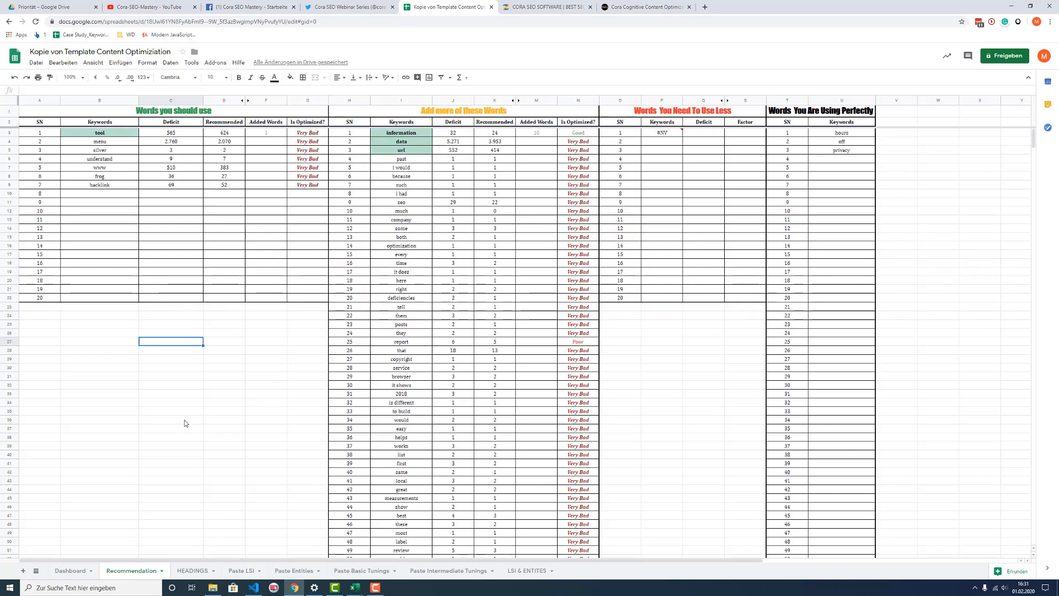